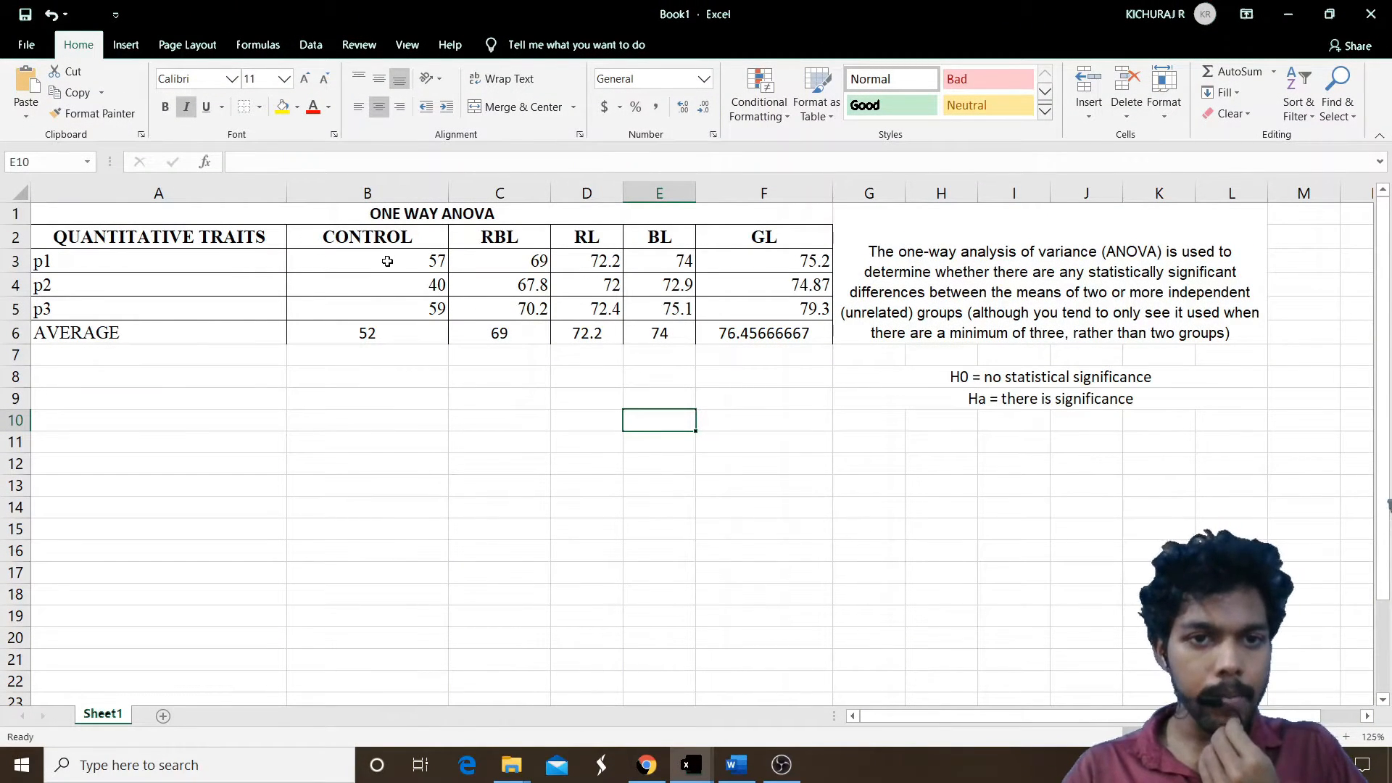
# Review the CONTROL replicates for p1 to p3 and the averages of all five groups in the data table
pyautogui.click(770, 245)
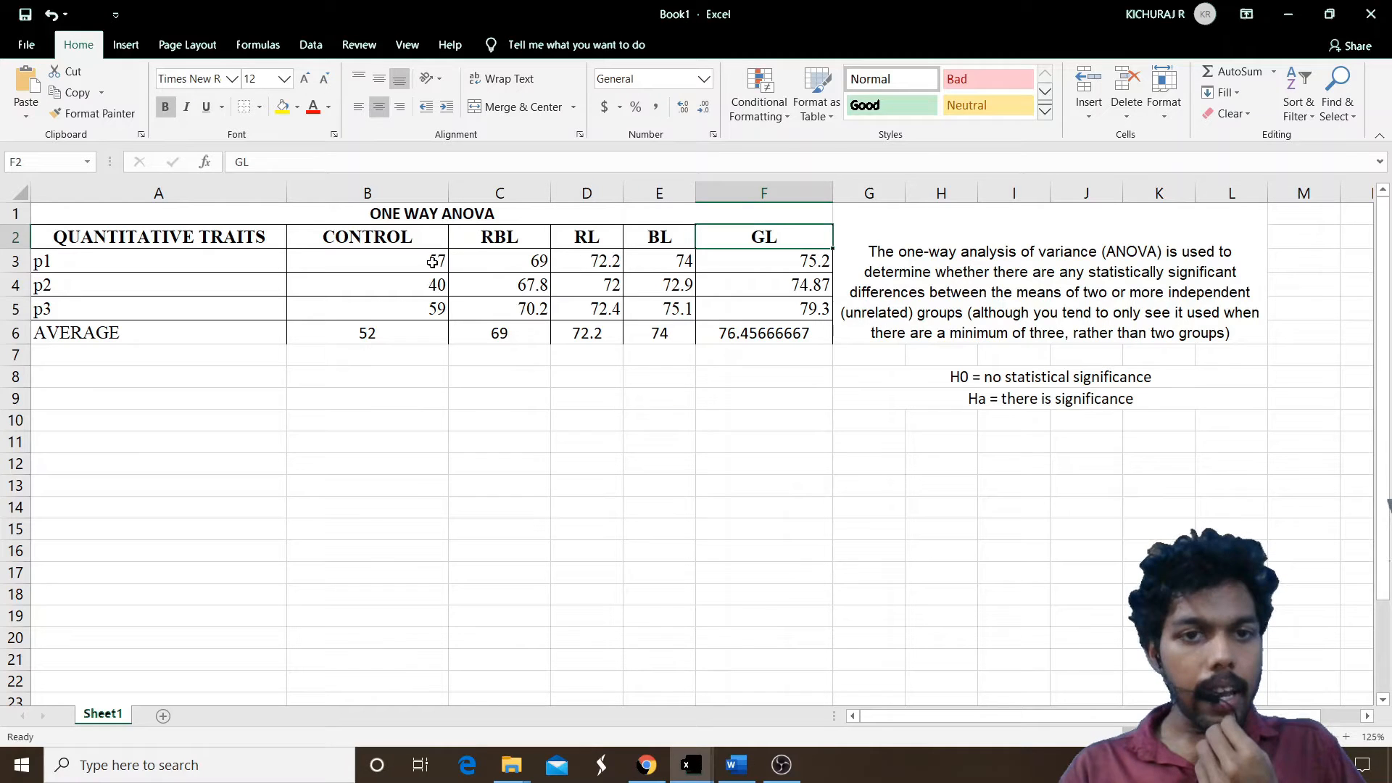
pyautogui.click(433, 262)
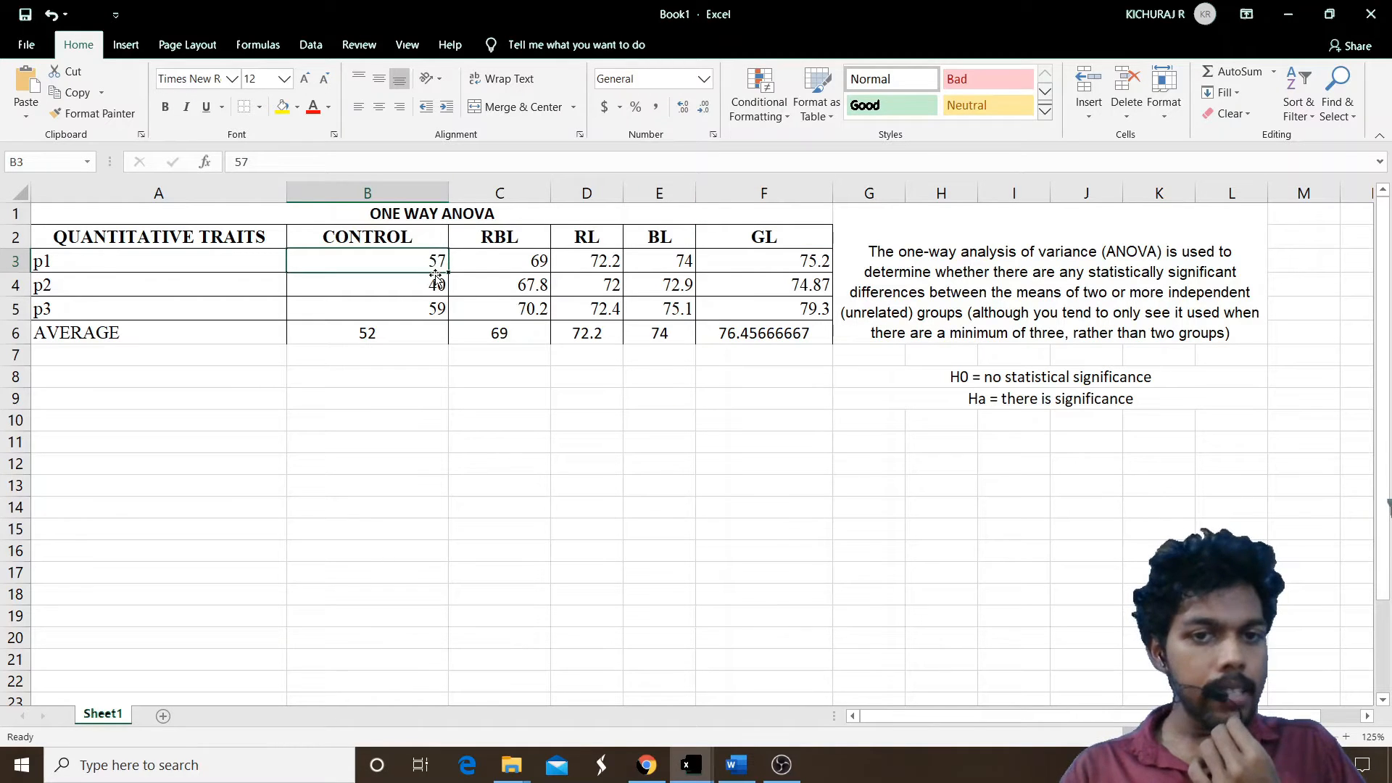
pyautogui.click(436, 294)
pyautogui.click(437, 308)
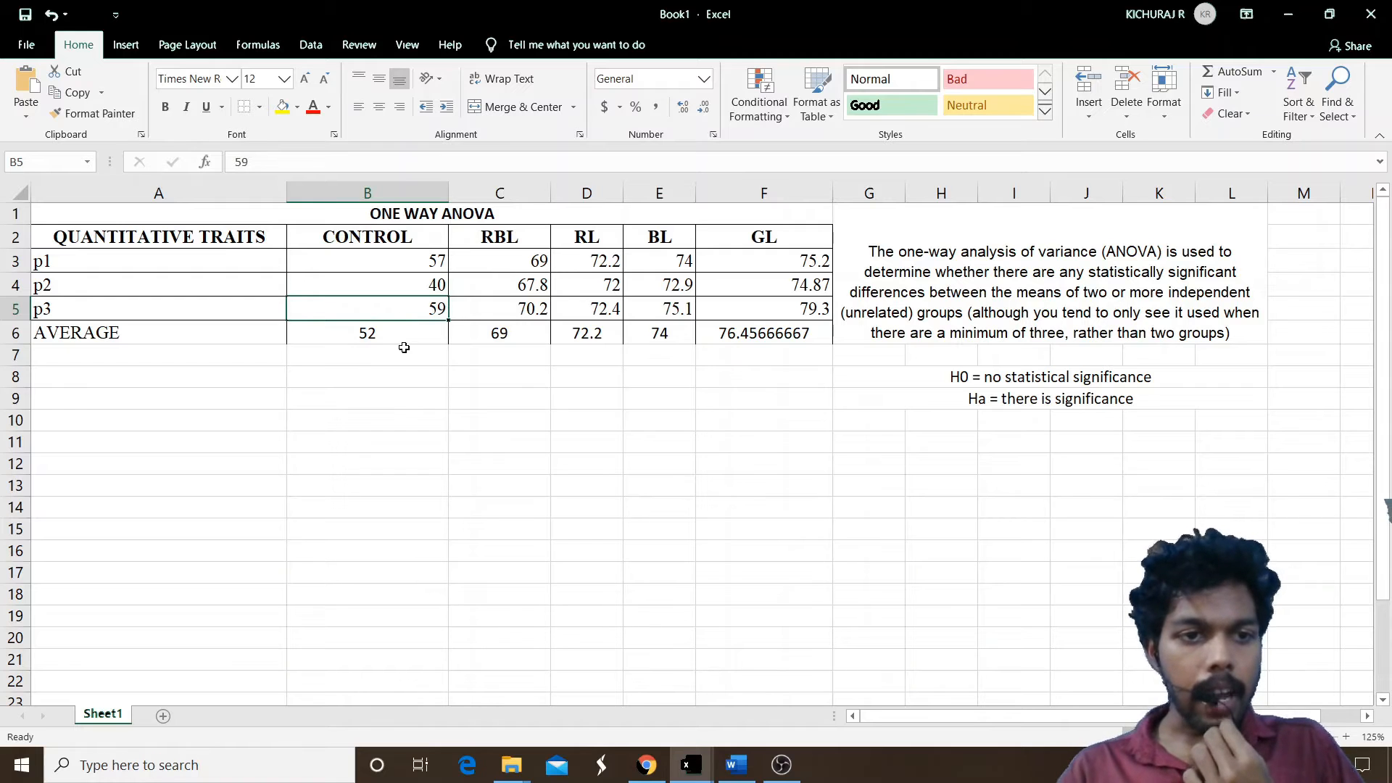
pyautogui.moveTo(359, 338); pyautogui.dragTo(716, 335)
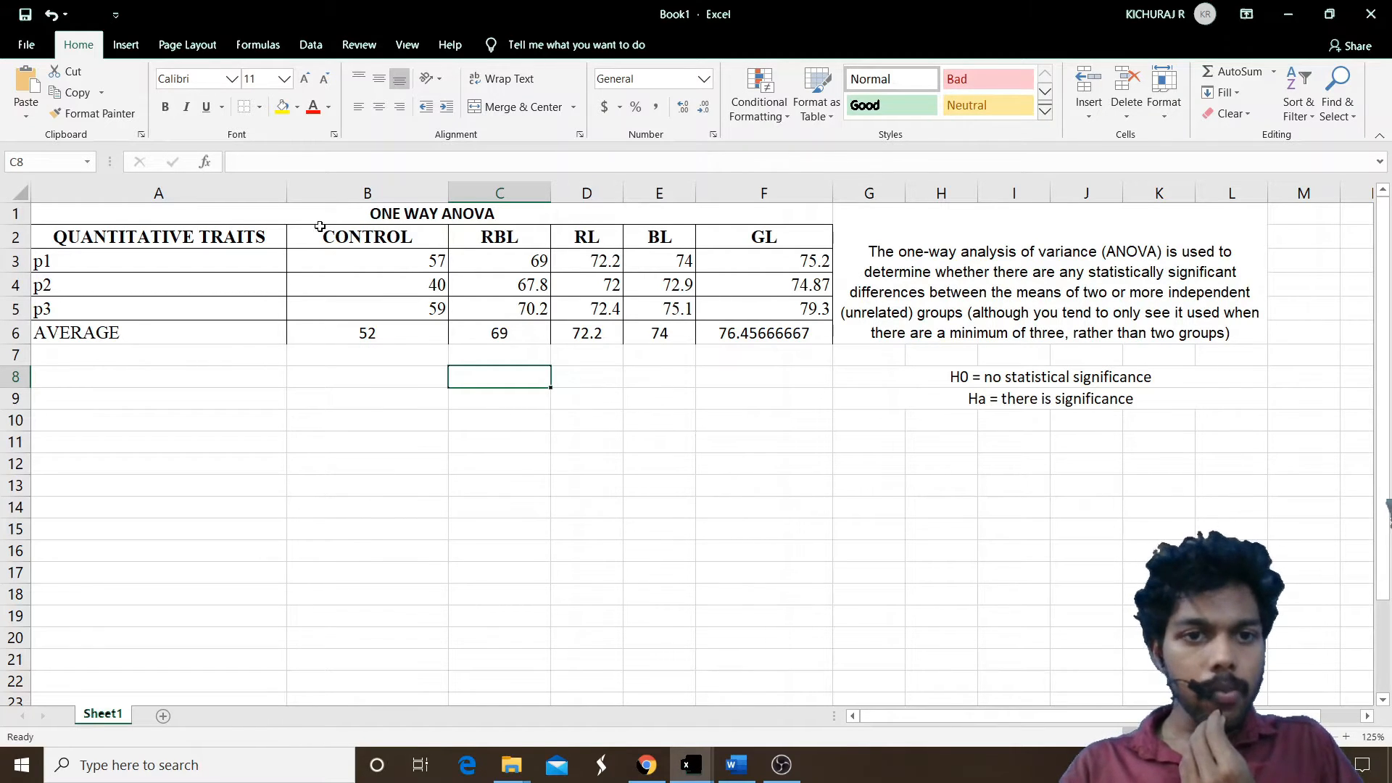
# Start the Anova: Single Factor analysis and set its input range to B2:F5, including the group headings
pyautogui.click(310, 44)
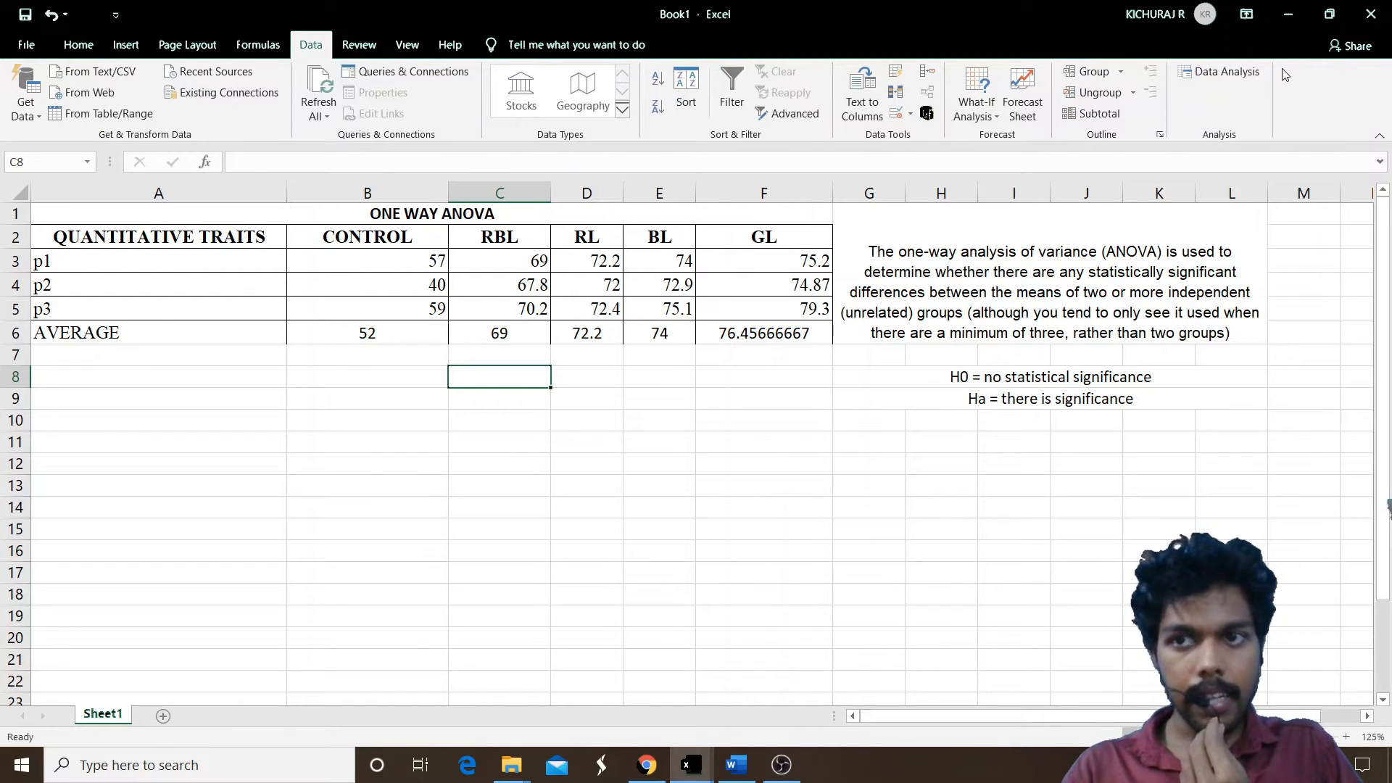
pyautogui.click(1245, 71)
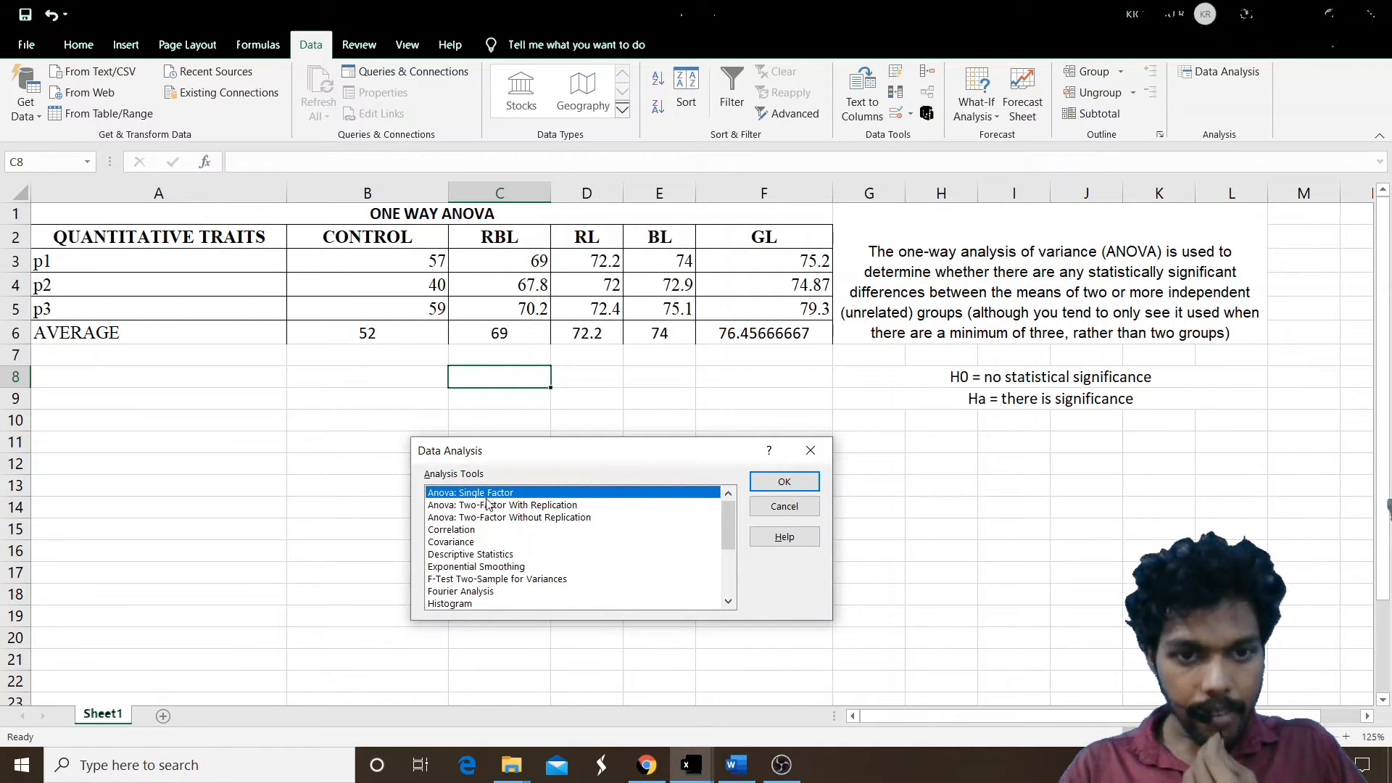
pyautogui.click(783, 482)
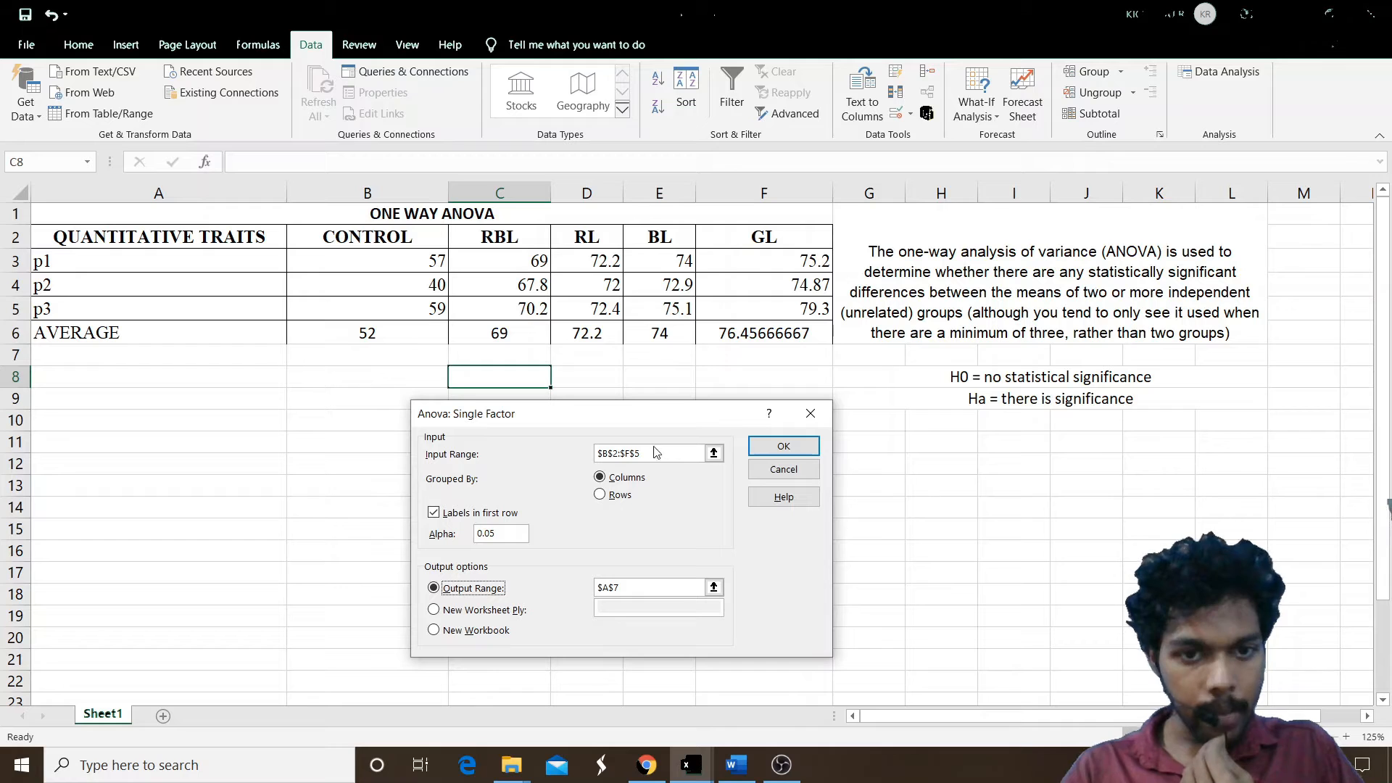
pyautogui.click(713, 453)
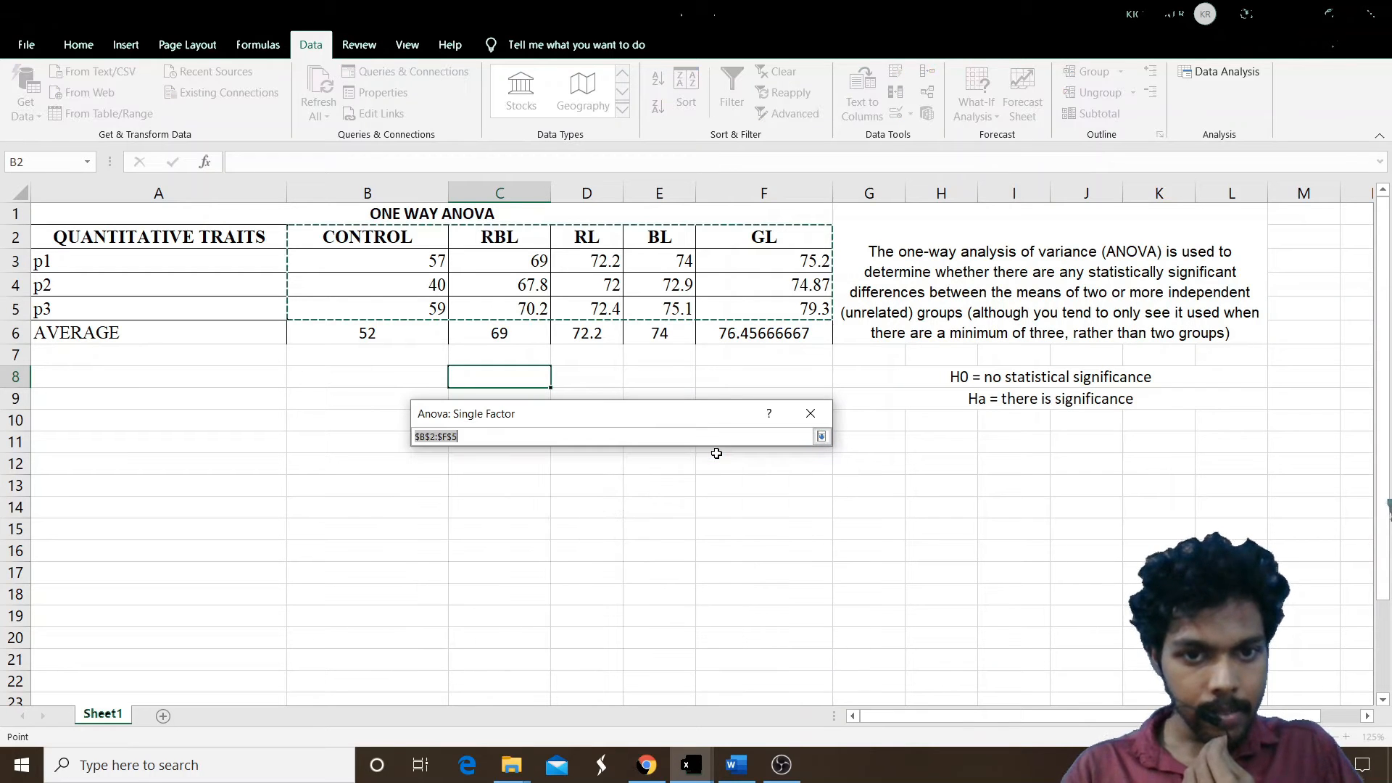
pyautogui.moveTo(363, 234); pyautogui.dragTo(813, 305)
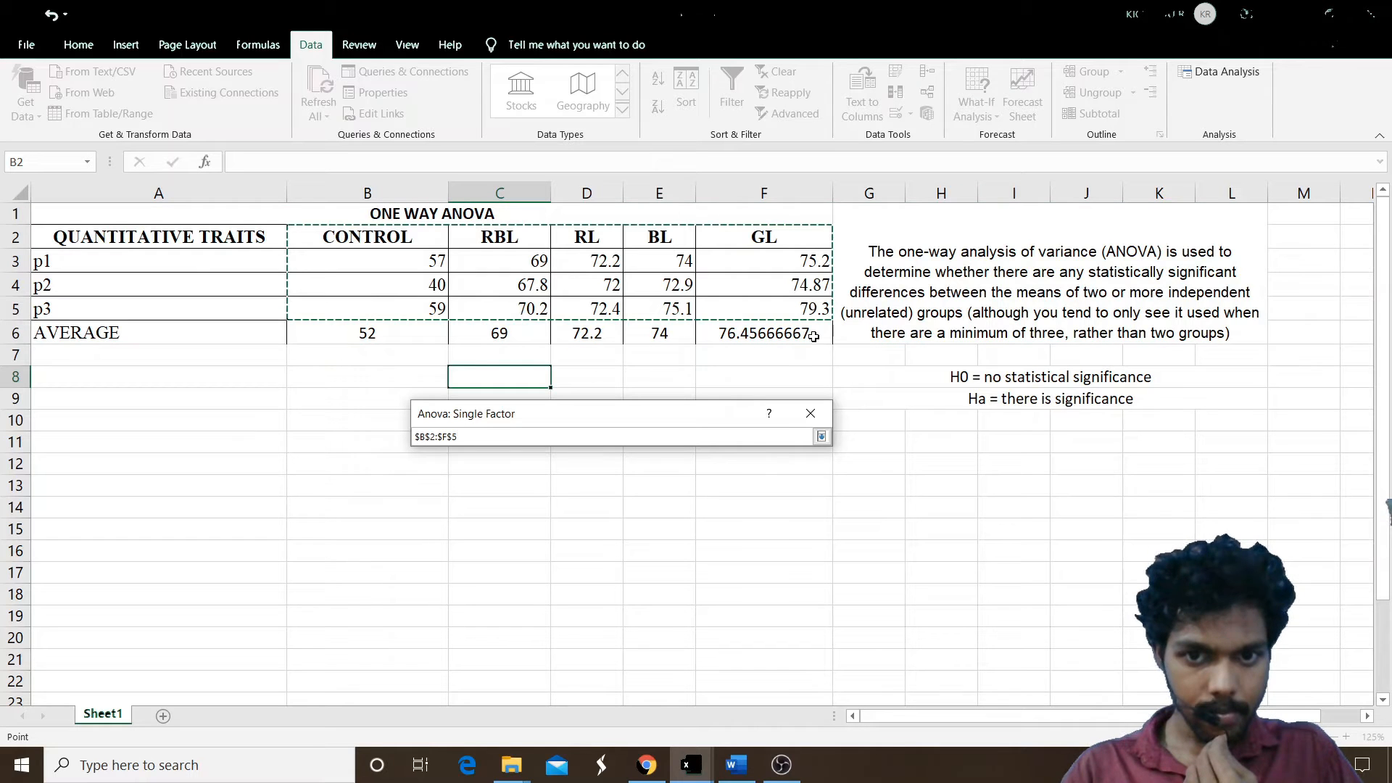
pyautogui.click(821, 437)
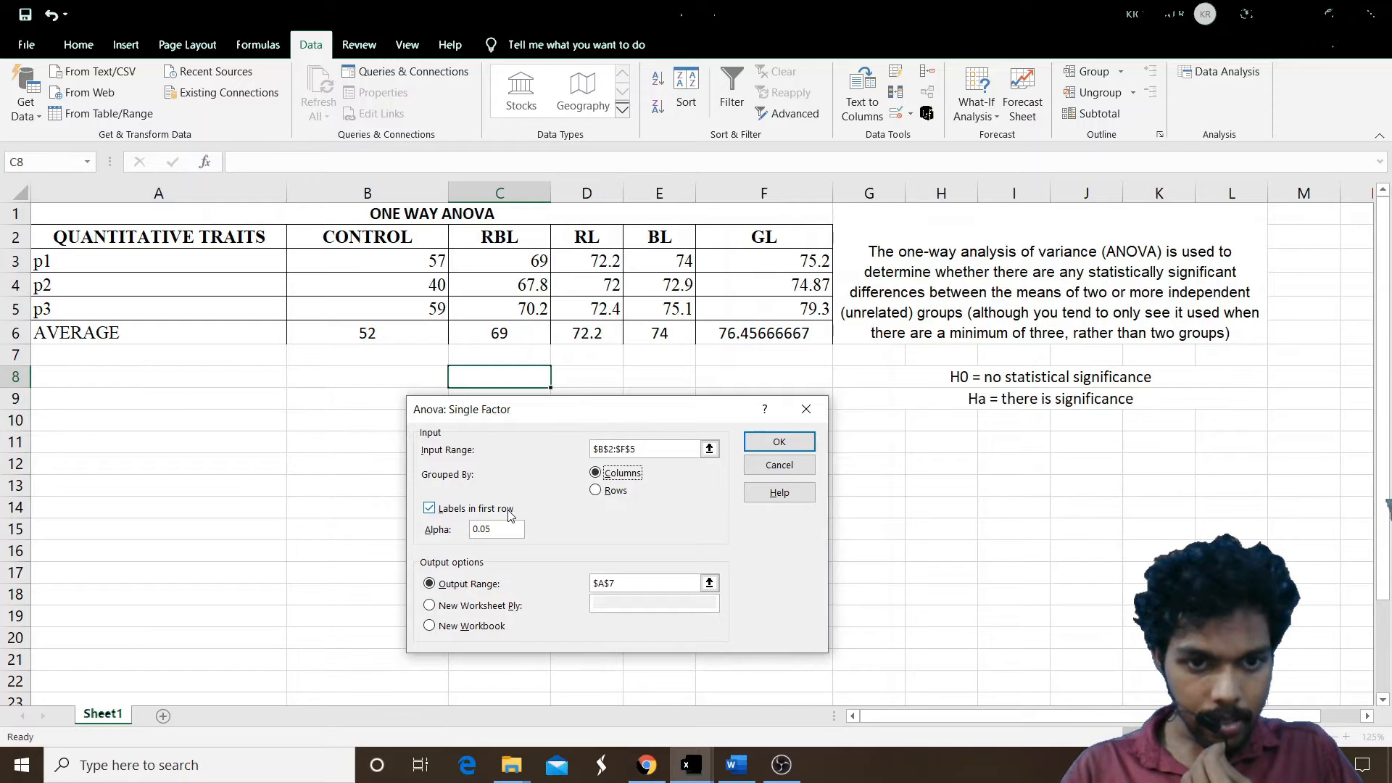
# Set the ANOVA output range to A10 and run the analysis with first-row labels and alpha 0.05
pyautogui.click(505, 531)
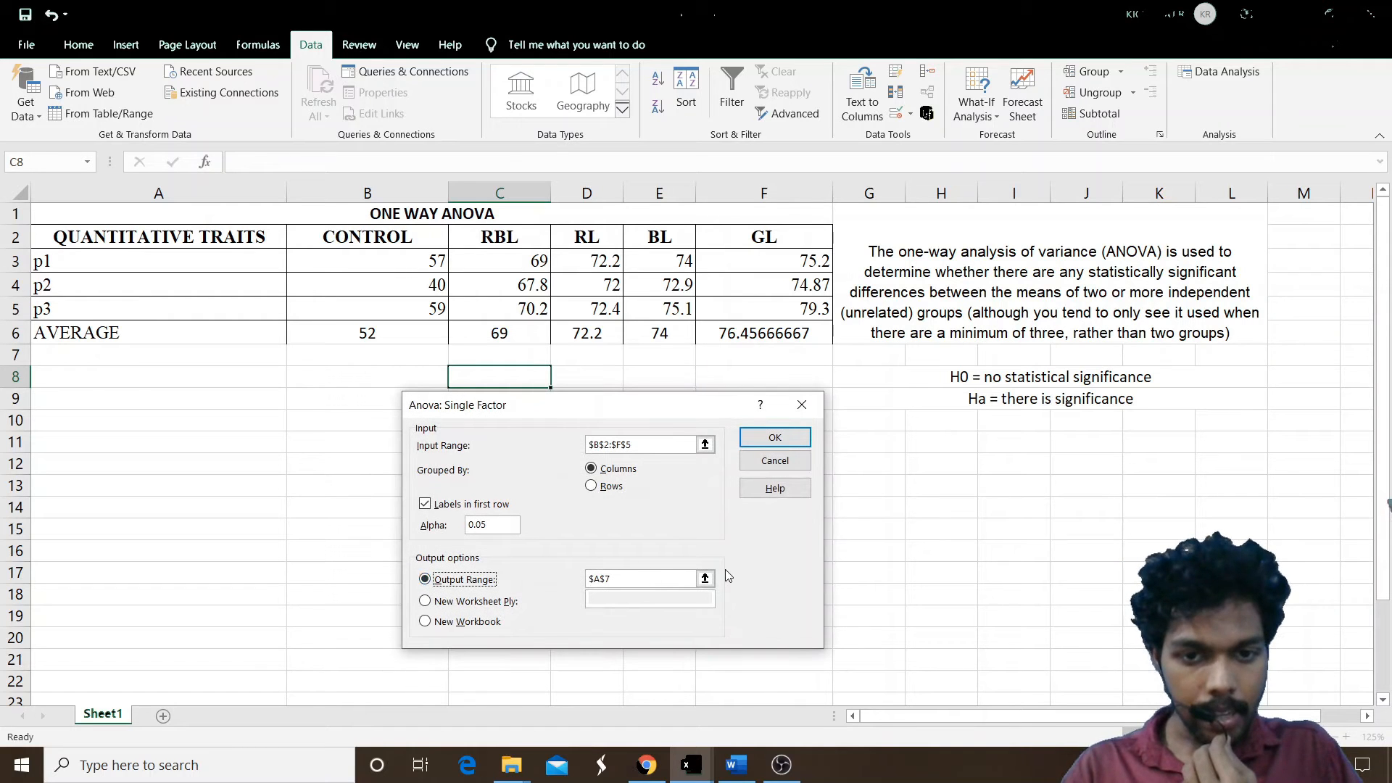
pyautogui.click(705, 580)
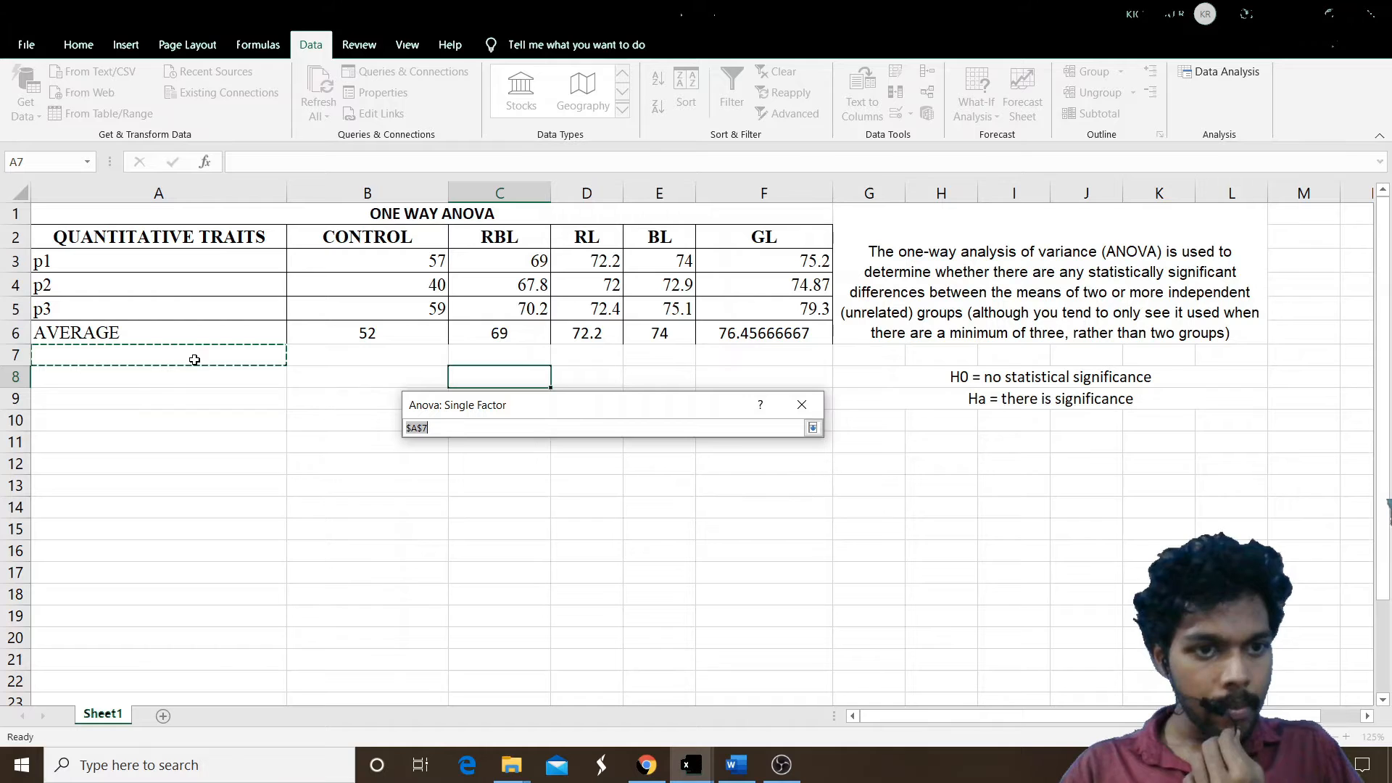
pyautogui.click(110, 376)
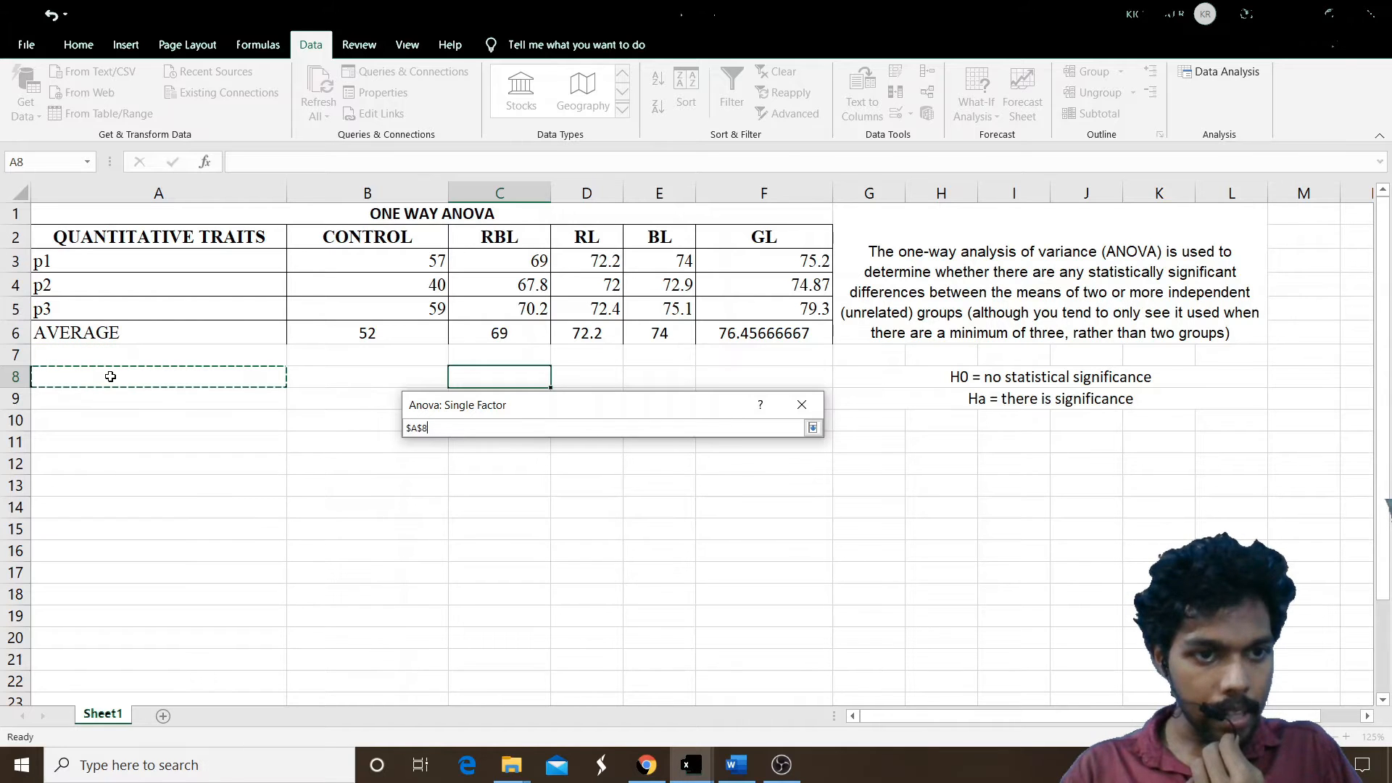
pyautogui.click(145, 430)
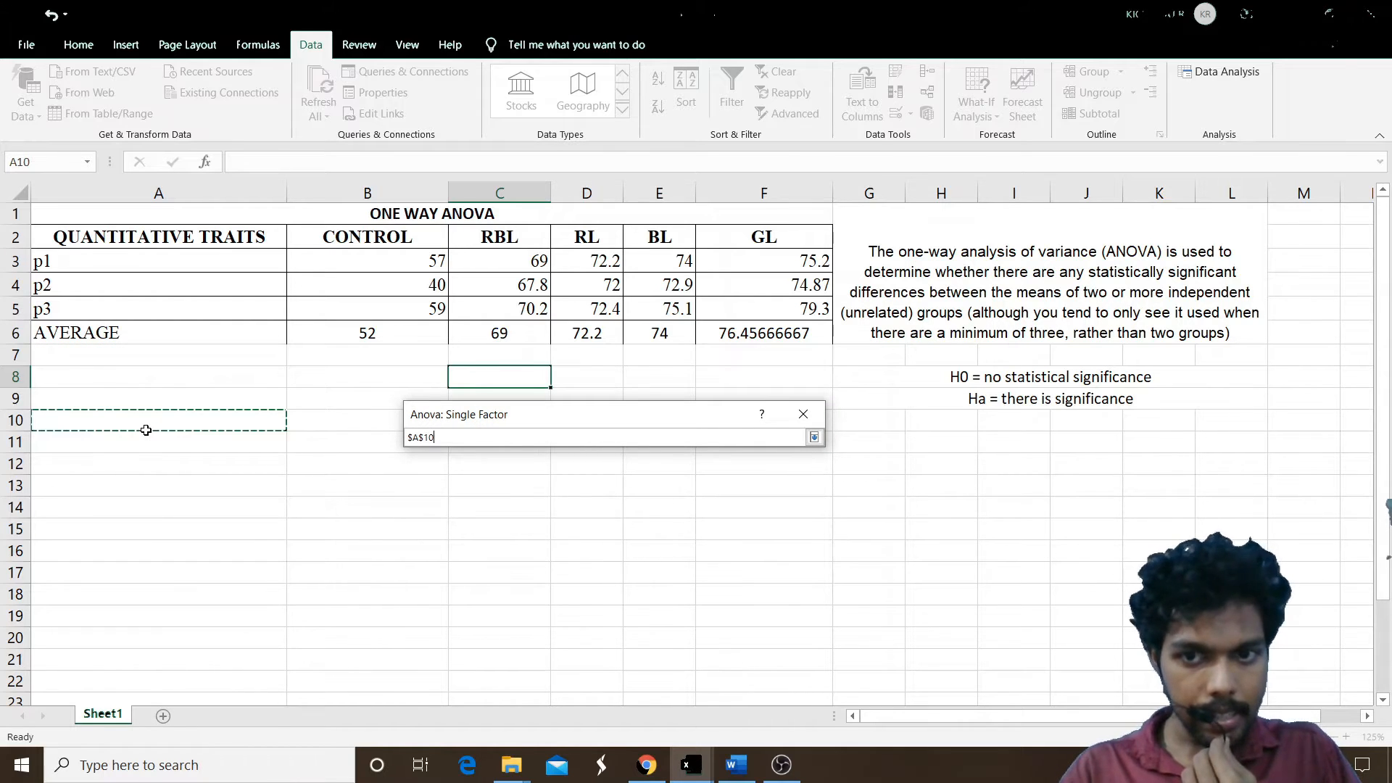
pyautogui.click(815, 438)
pyautogui.click(799, 446)
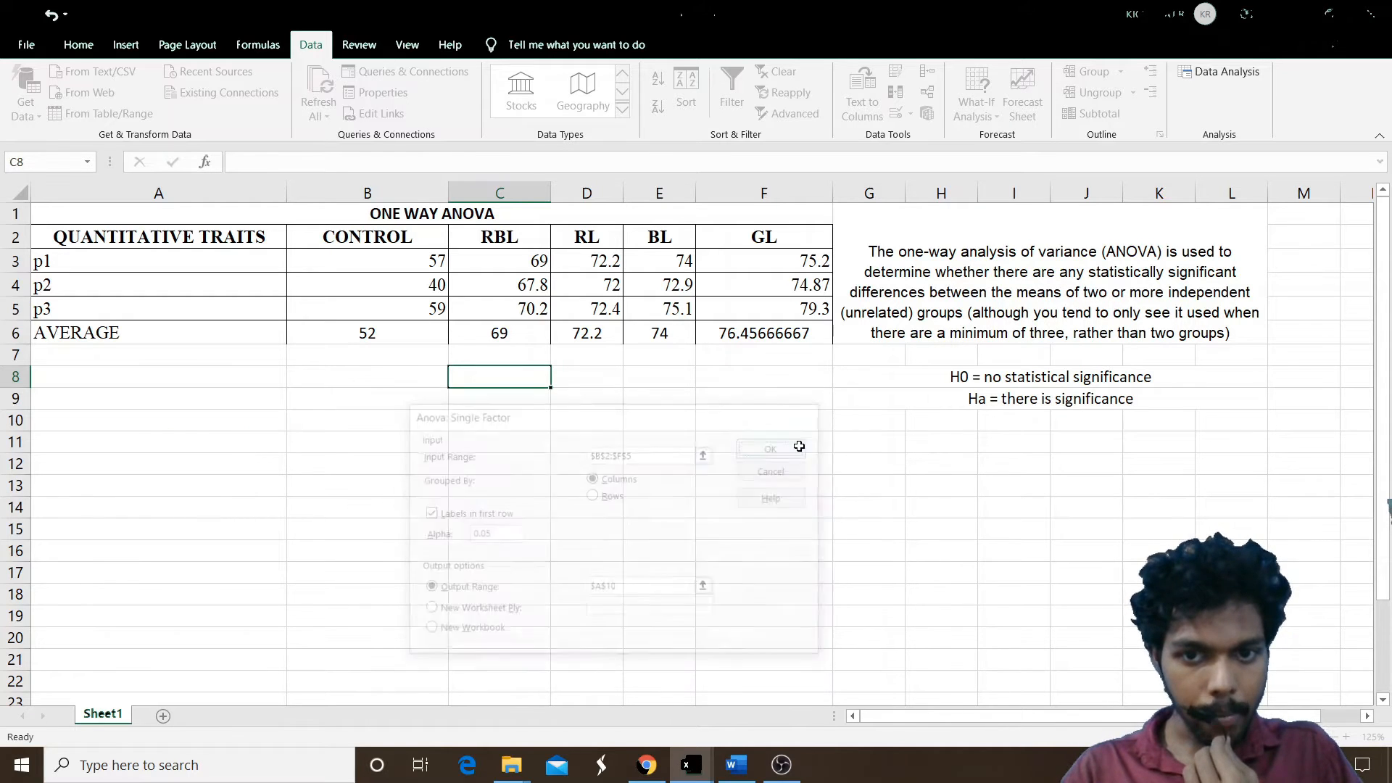
# Examine the ANOVA output's summary table, comparing its group averages with those in the original data
pyautogui.scroll(-6, 689, 463)
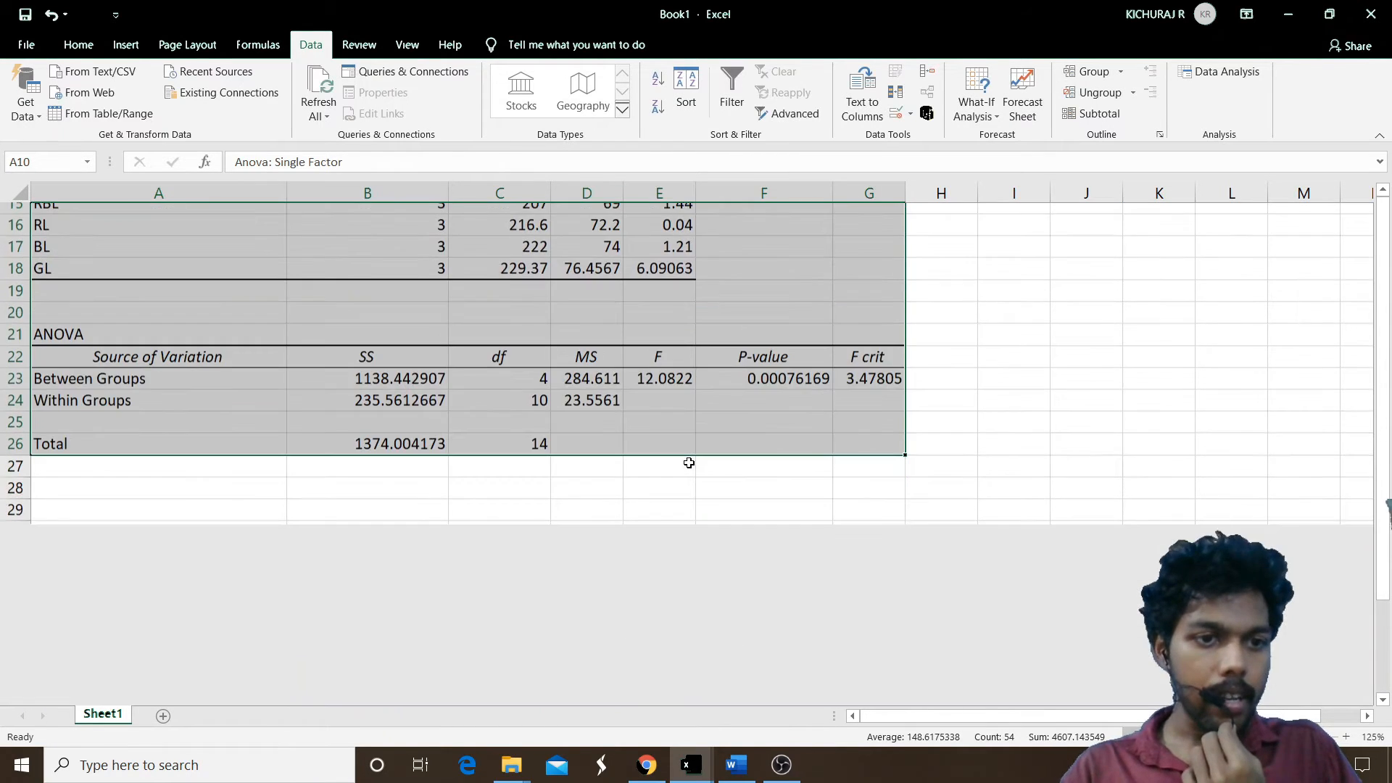
pyautogui.scroll(5, 689, 463)
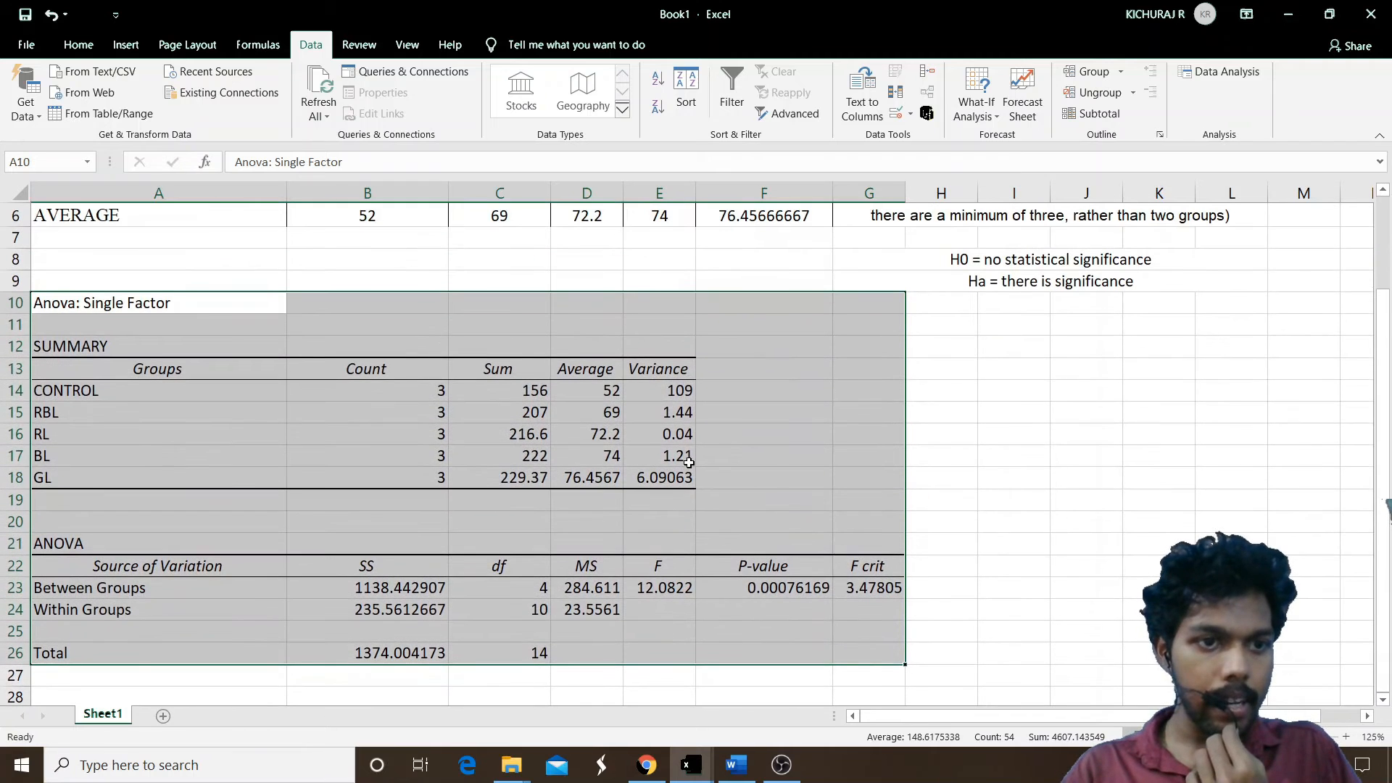
pyautogui.click(346, 432)
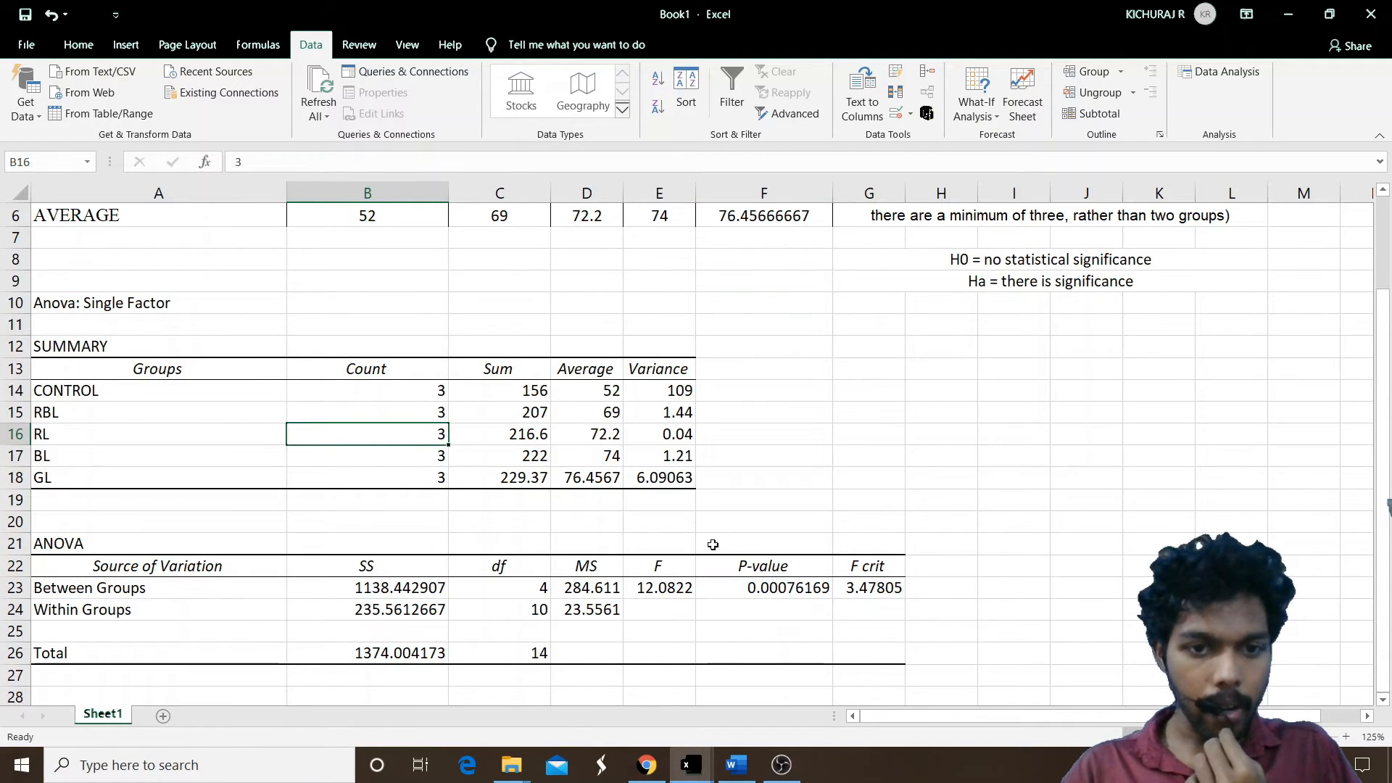
pyautogui.scroll(1, 287, 392)
pyautogui.click(181, 390)
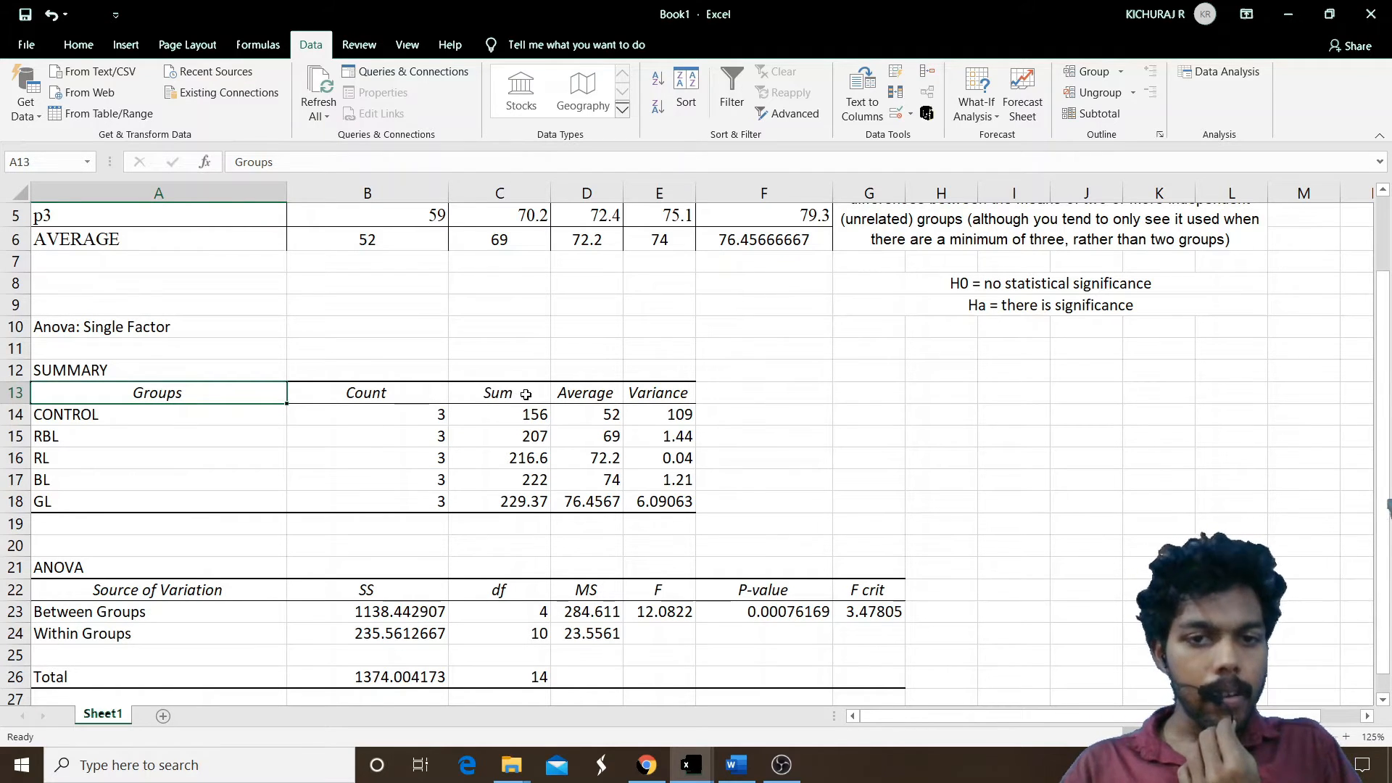
pyautogui.scroll(2, 613, 406)
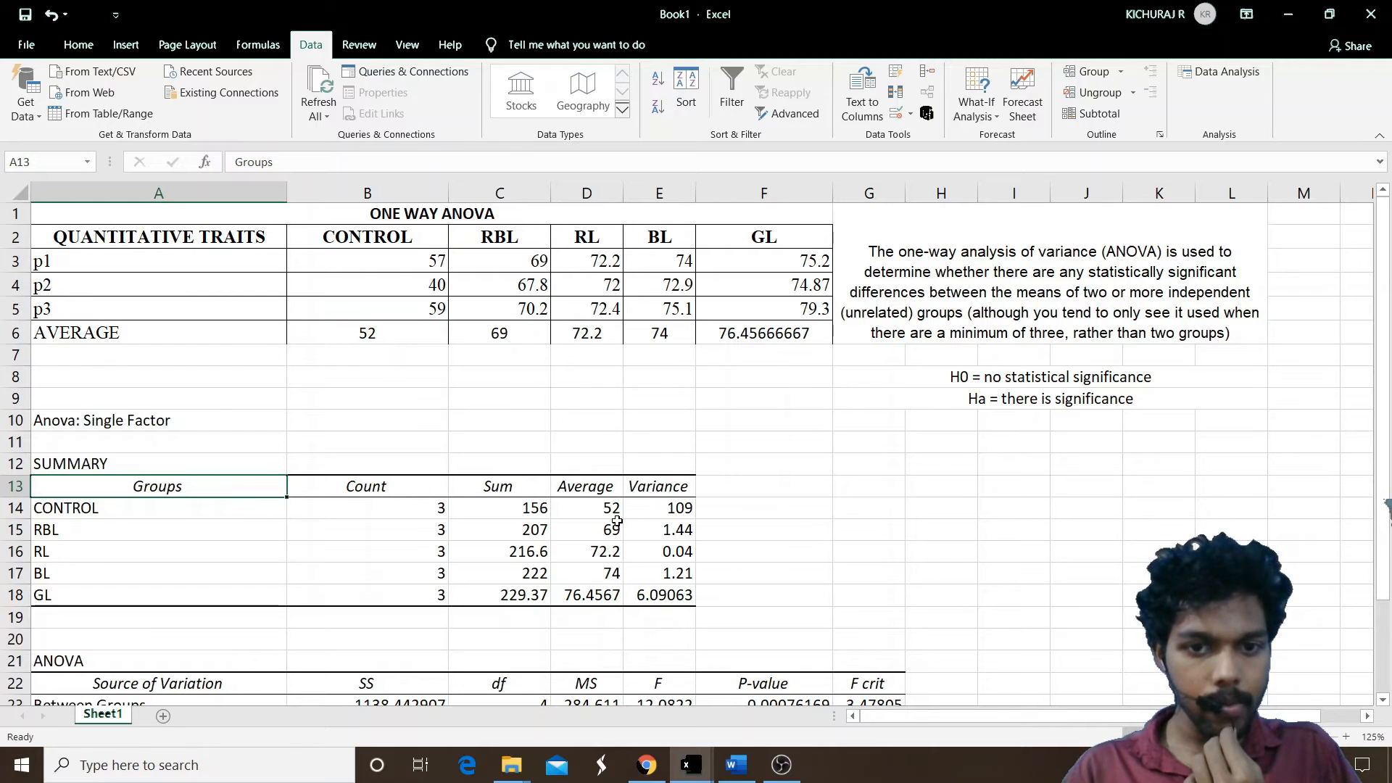
# Examine the ANOVA table below the summary, focusing on the between-groups P-value
pyautogui.scroll(-3, 653, 493)
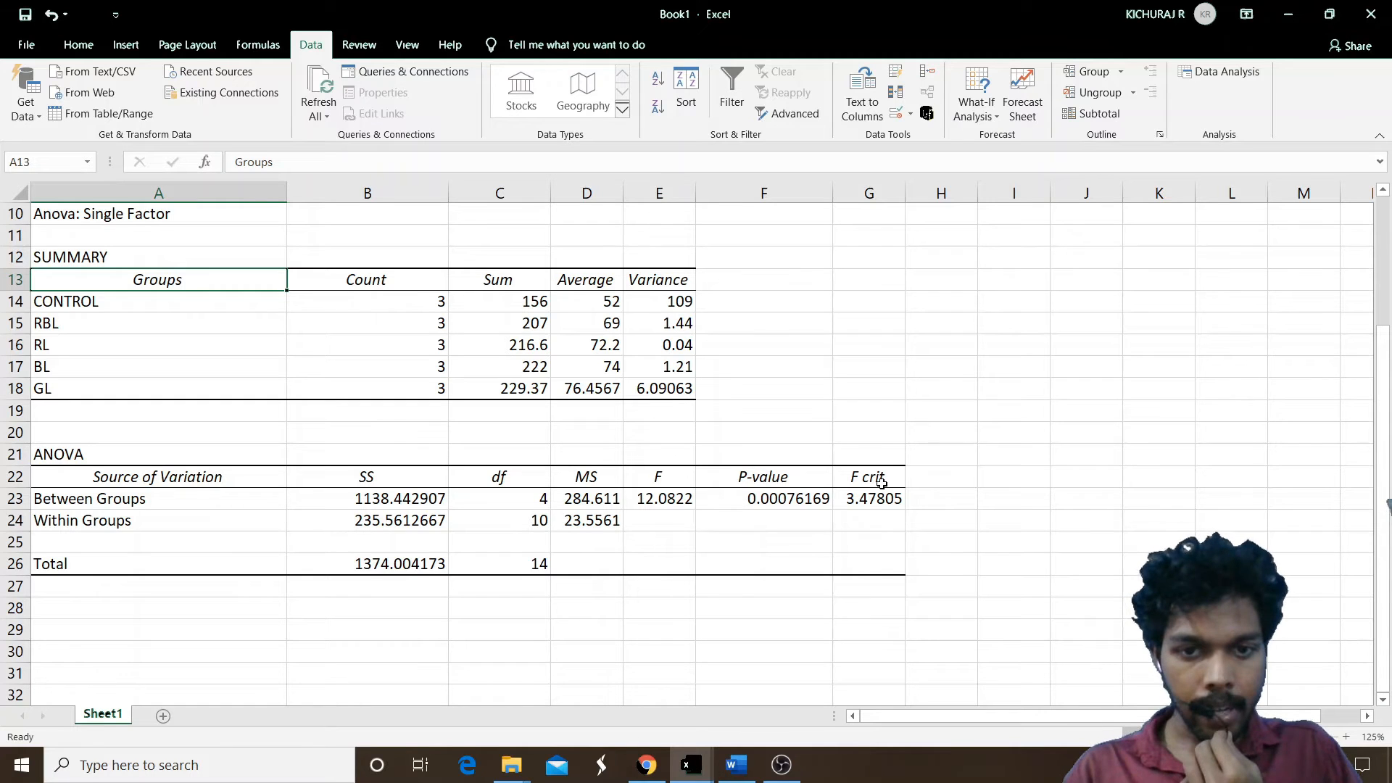
pyautogui.scroll(-3, 823, 522)
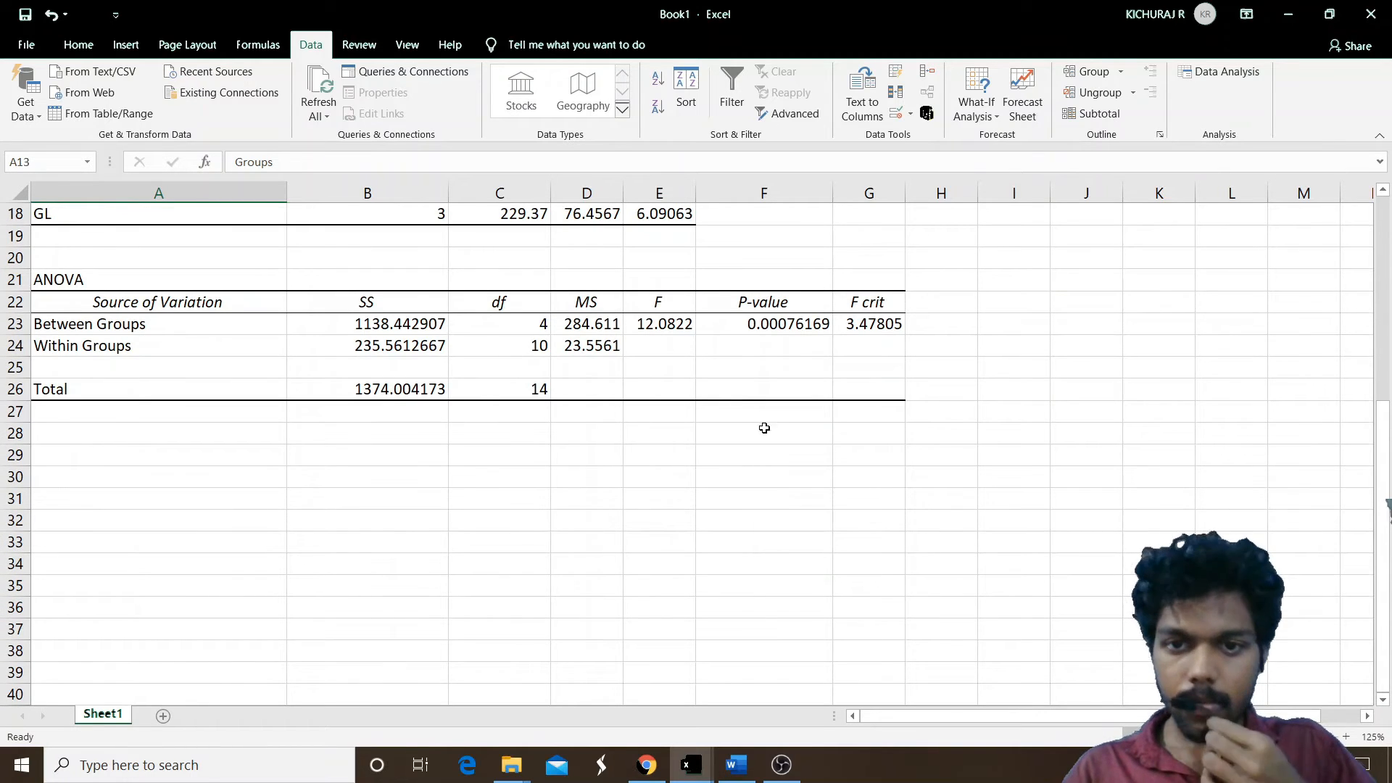
pyautogui.click(790, 324)
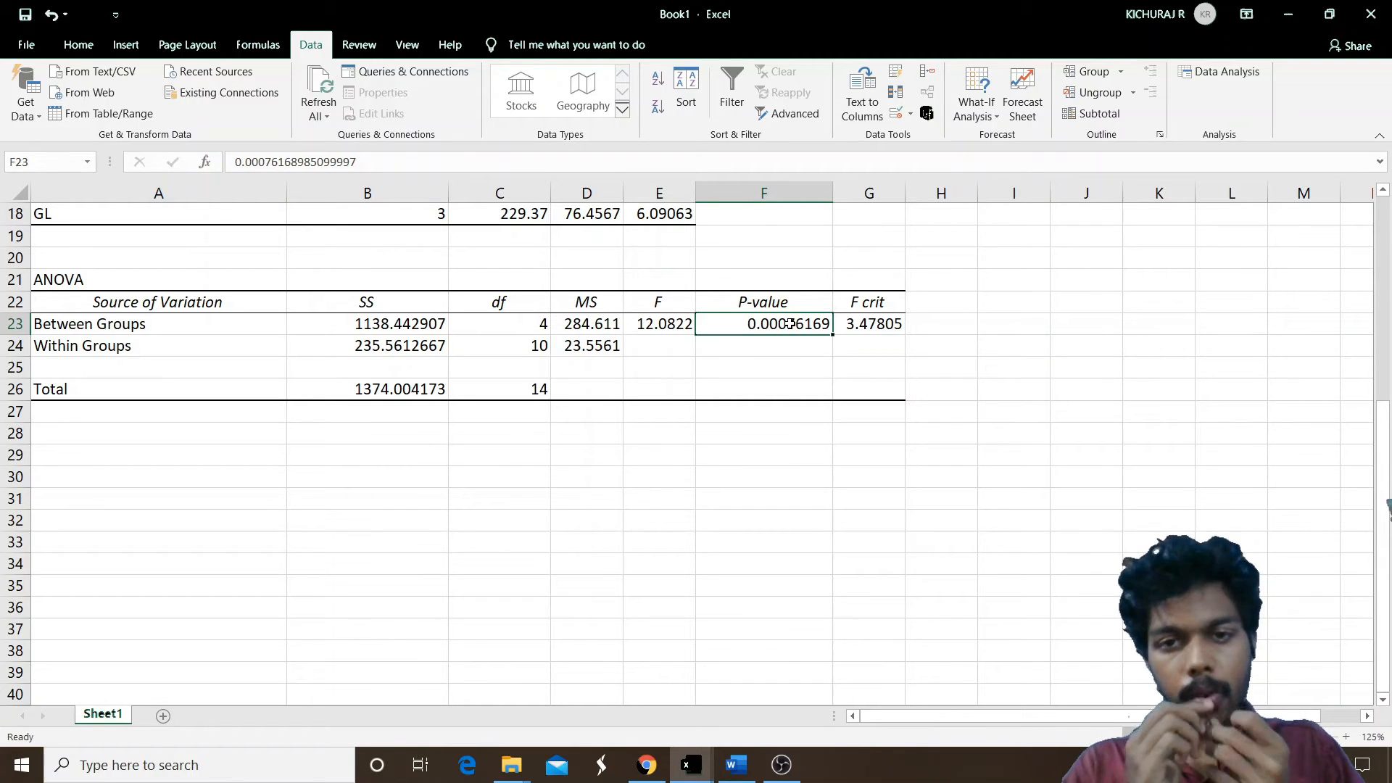
pyautogui.scroll(2, 790, 324)
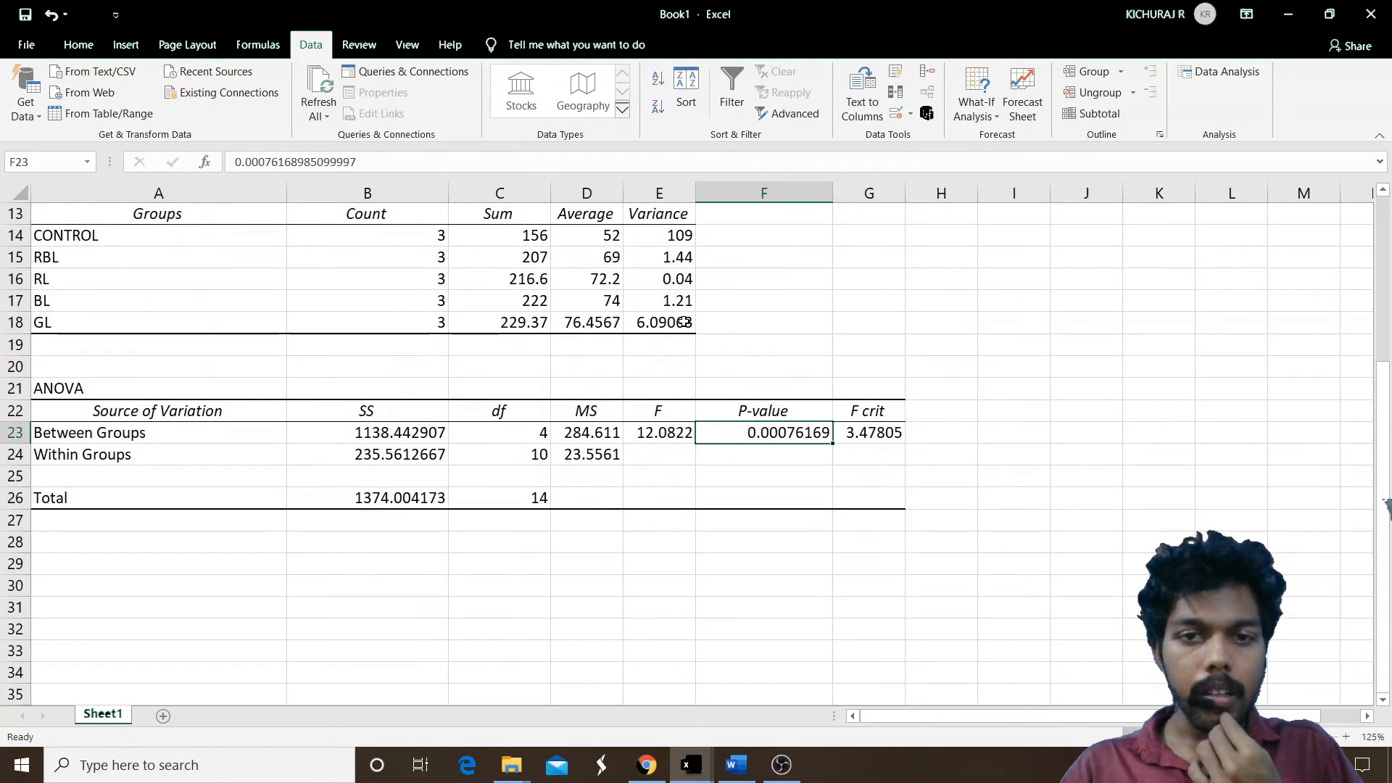
pyautogui.scroll(3, 787, 319)
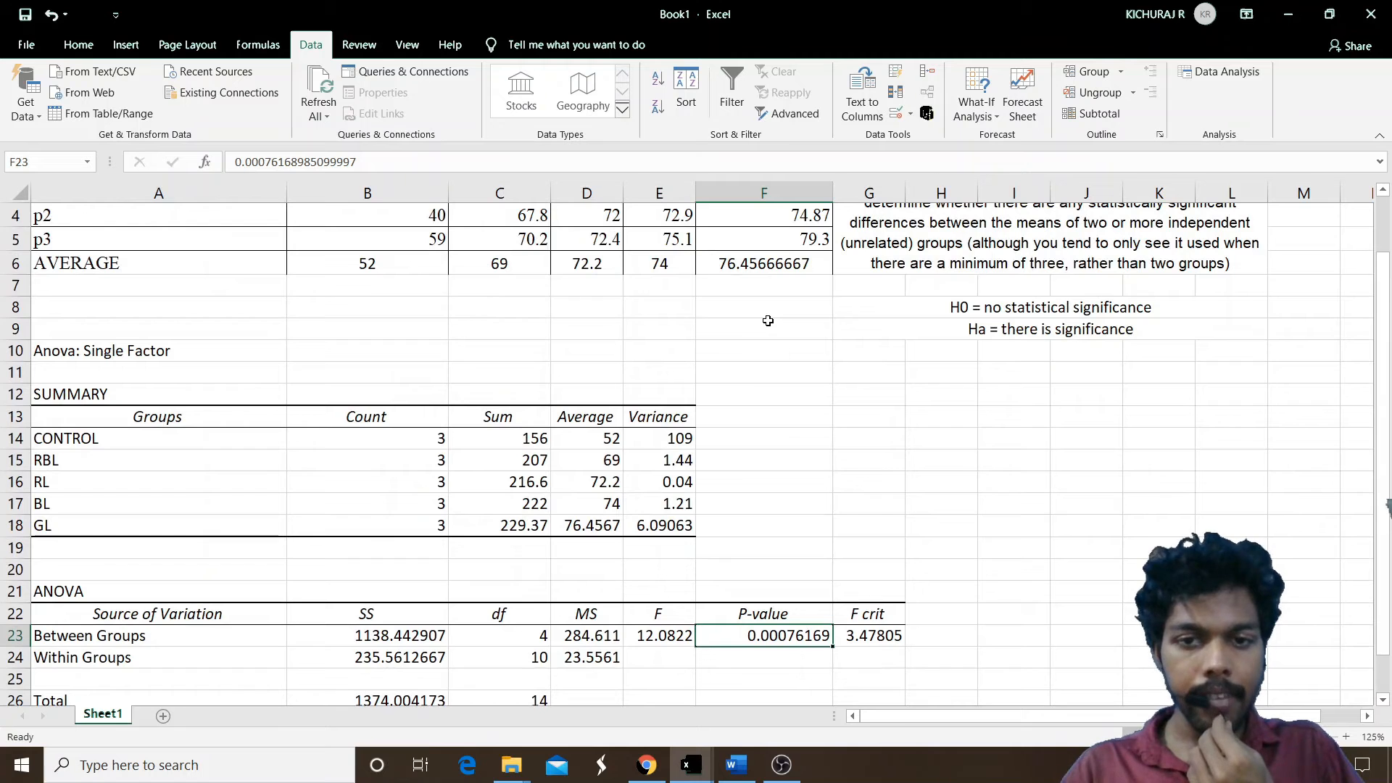
pyautogui.scroll(-2, 808, 450)
pyautogui.click(809, 449)
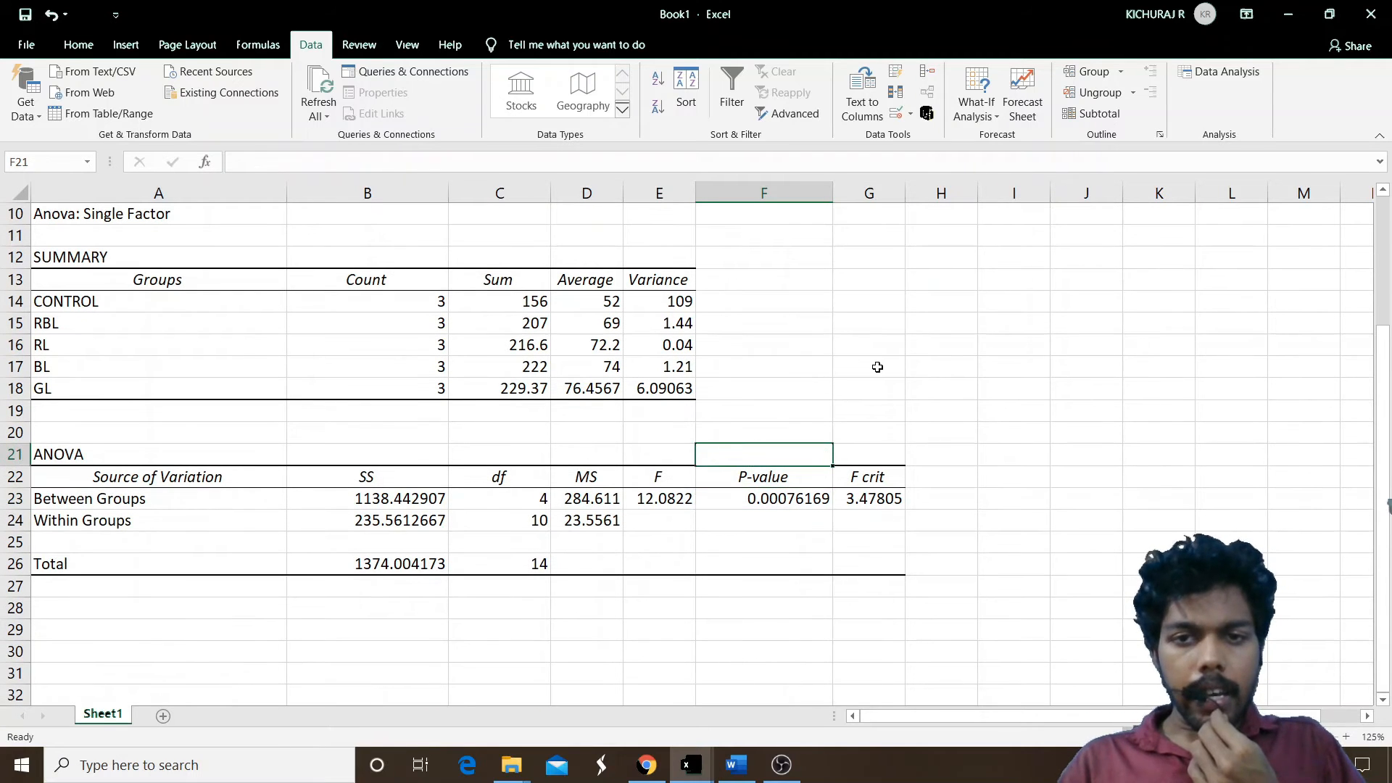
# Review the H0 and Ha hypothesis statements beside the data table
pyautogui.scroll(1, 871, 368)
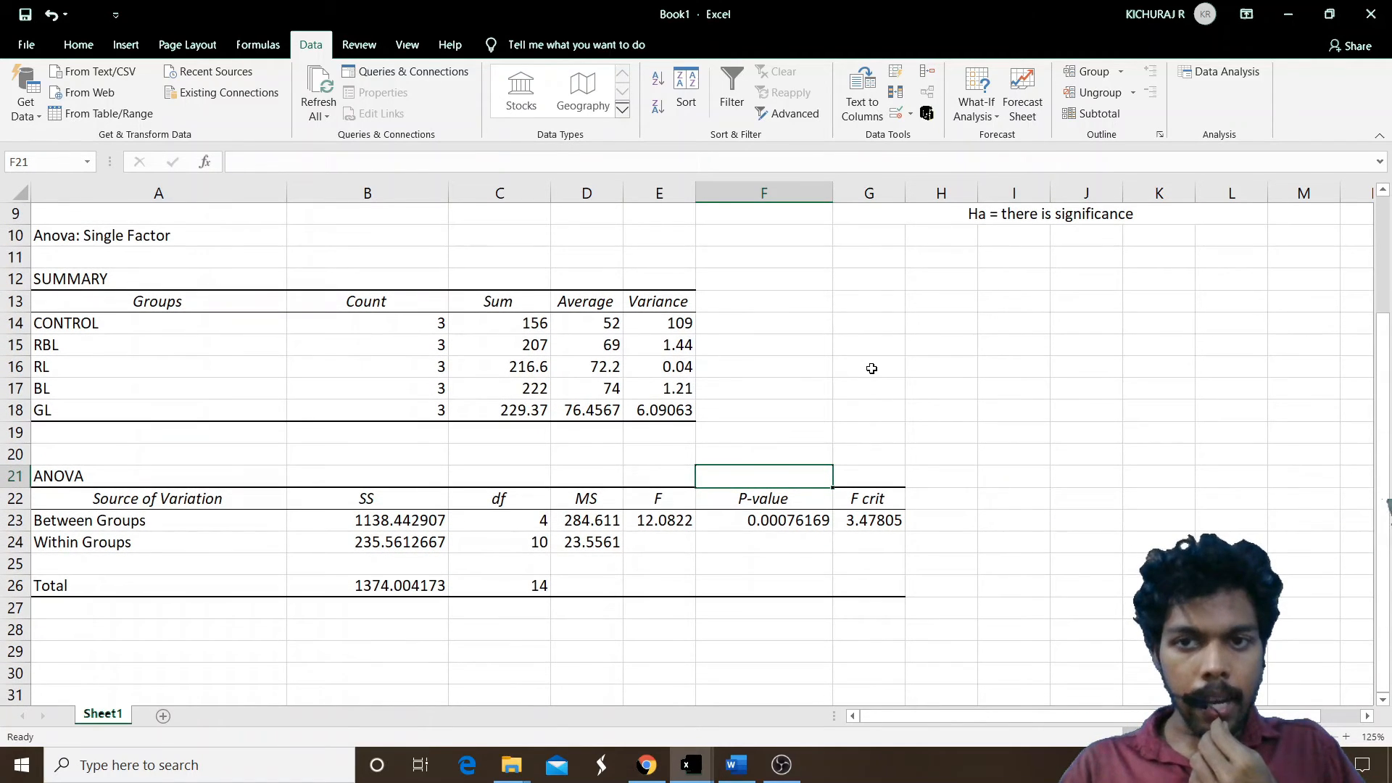
pyautogui.scroll(3, 983, 351)
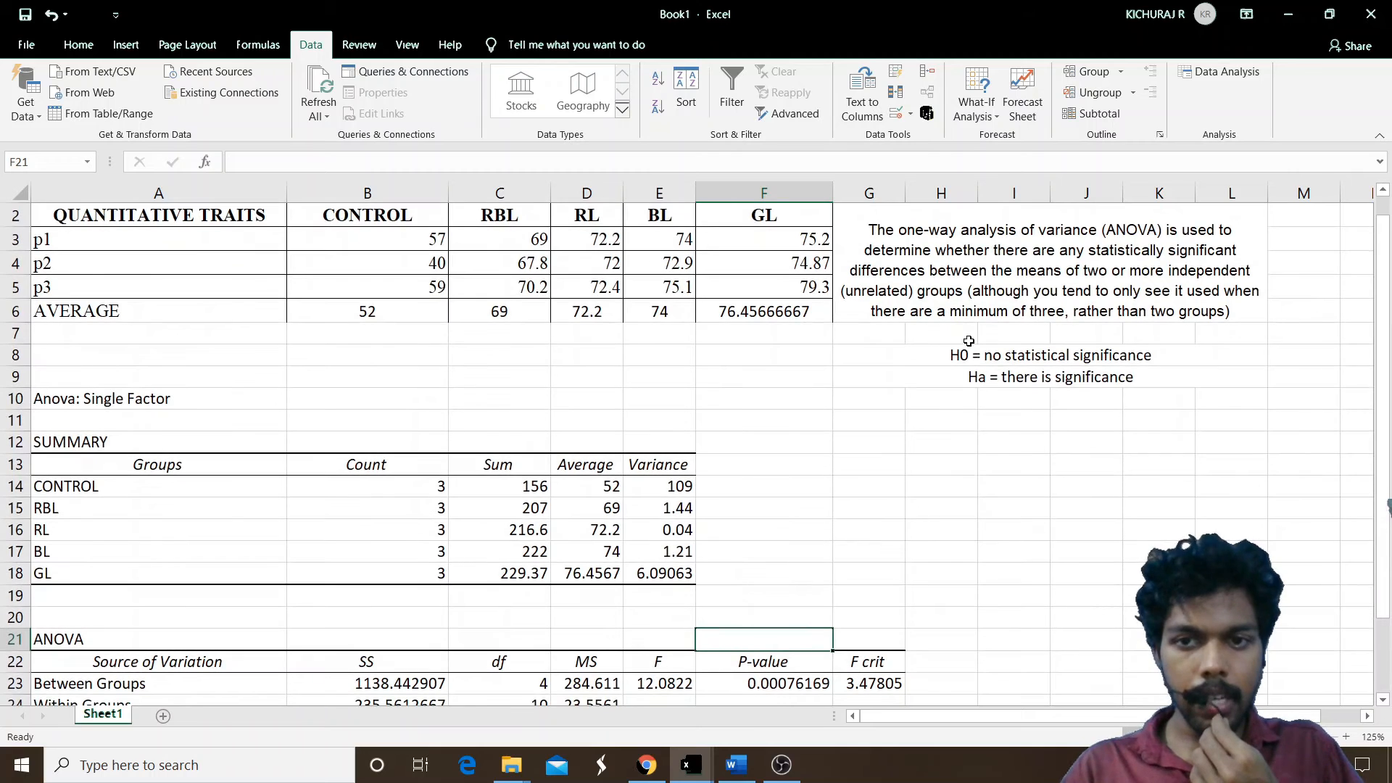
pyautogui.click(963, 355)
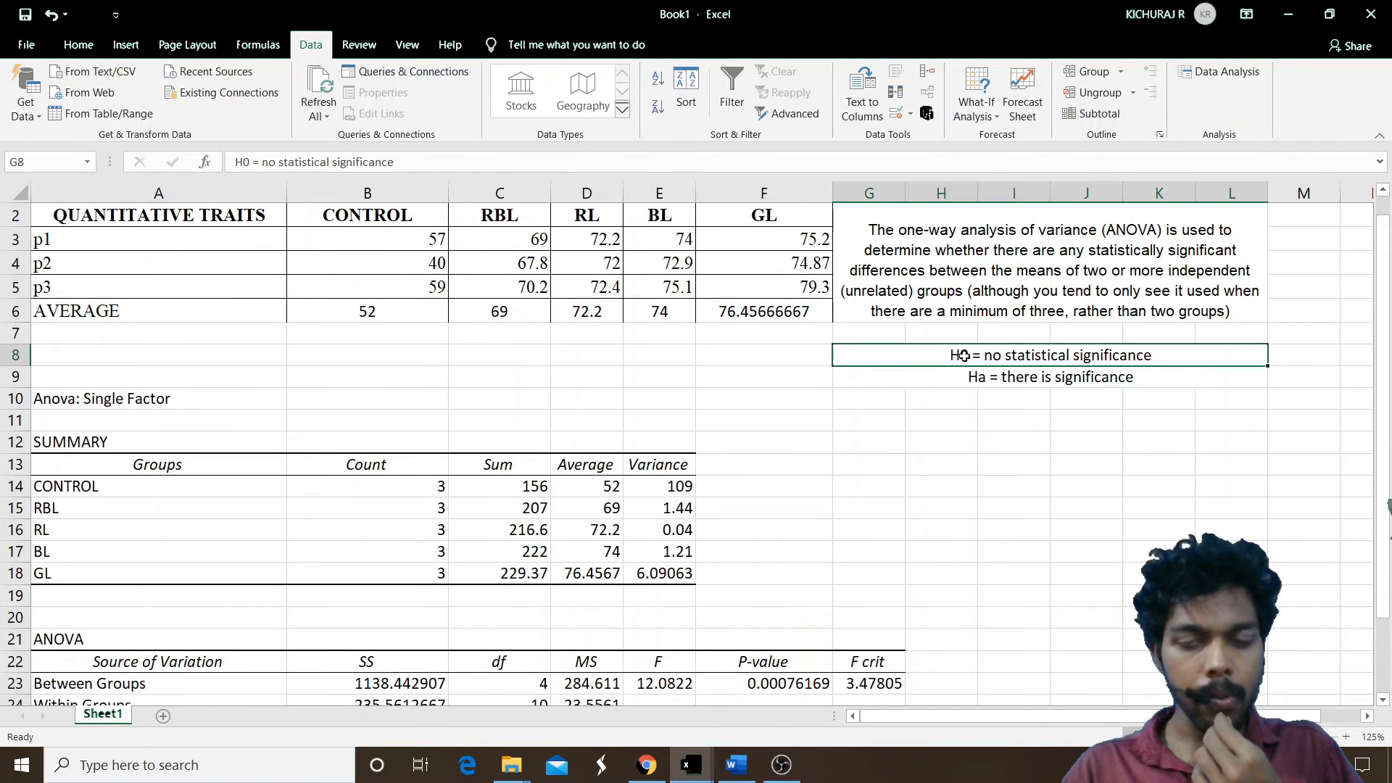
pyautogui.click(967, 377)
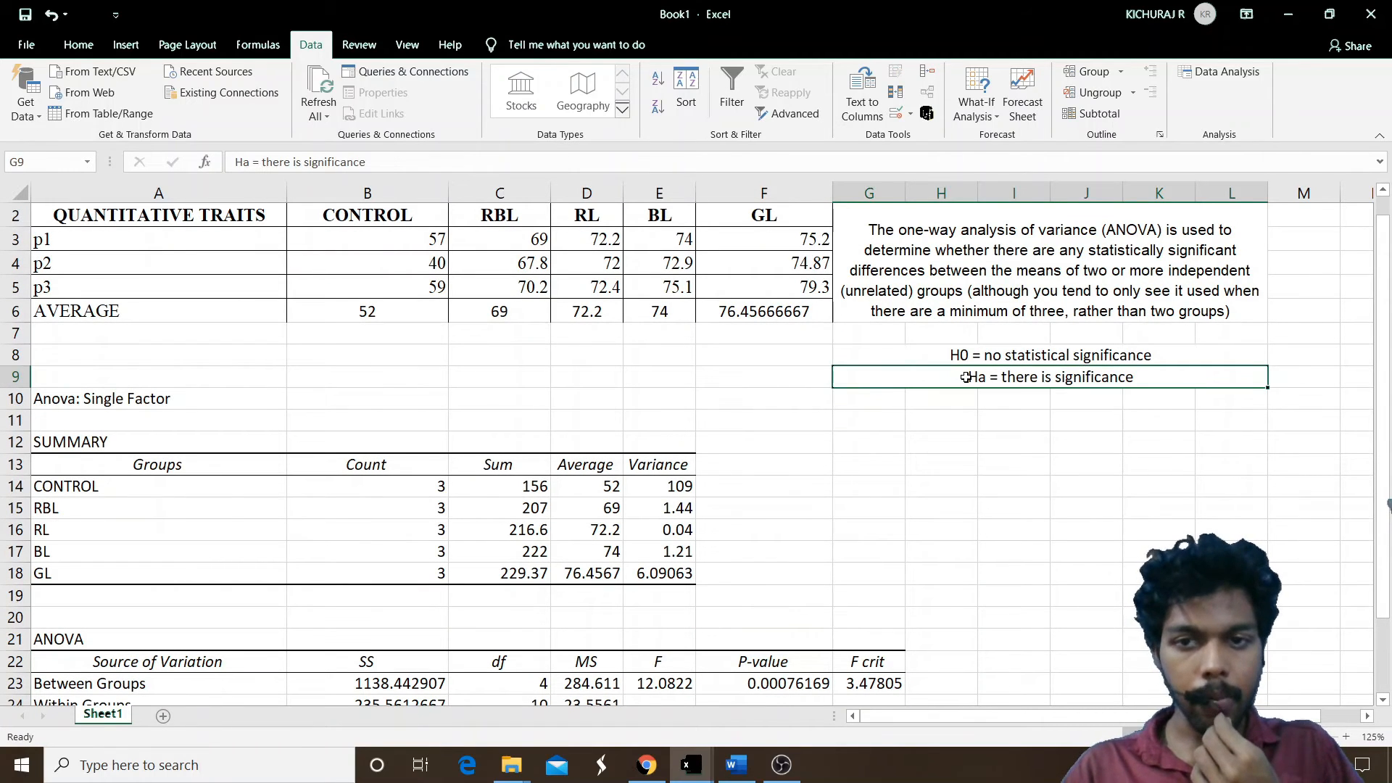
pyautogui.click(947, 360)
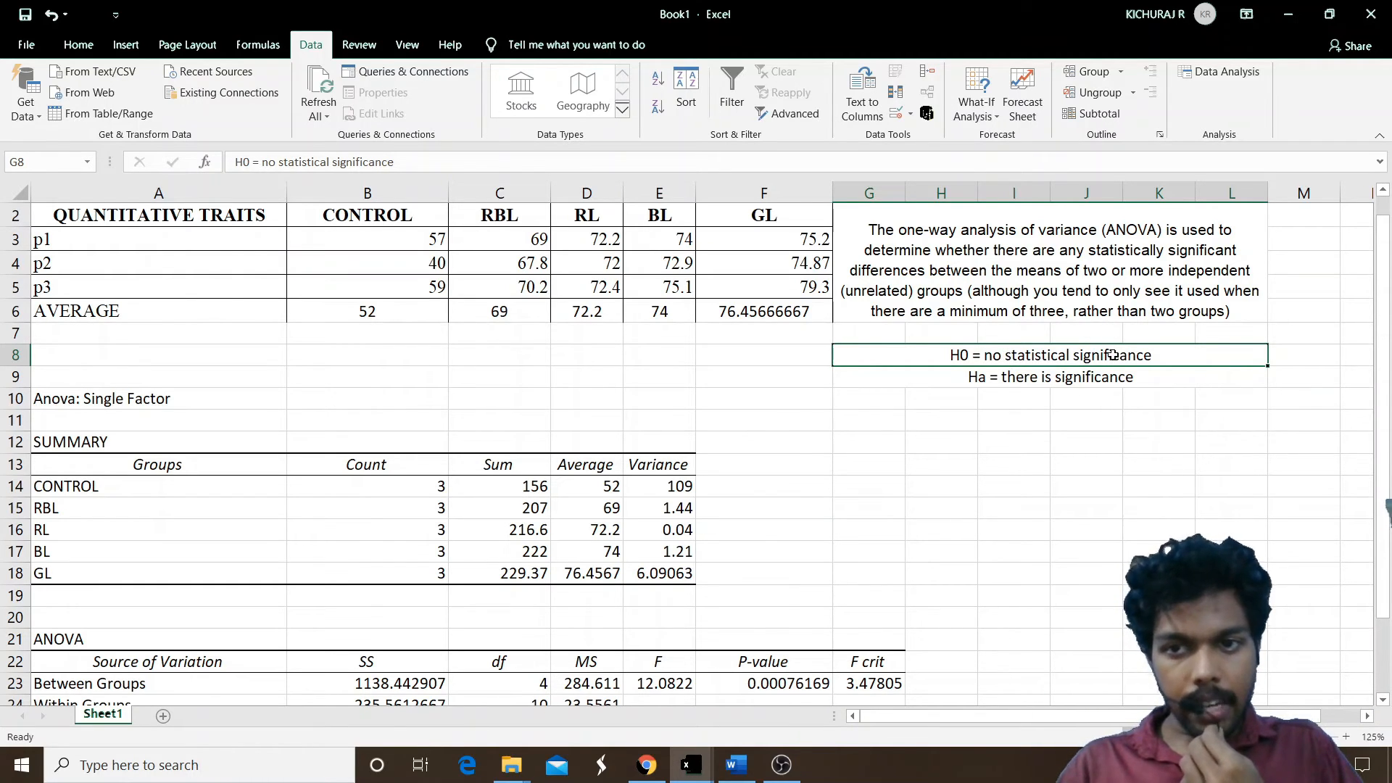
pyautogui.click(998, 382)
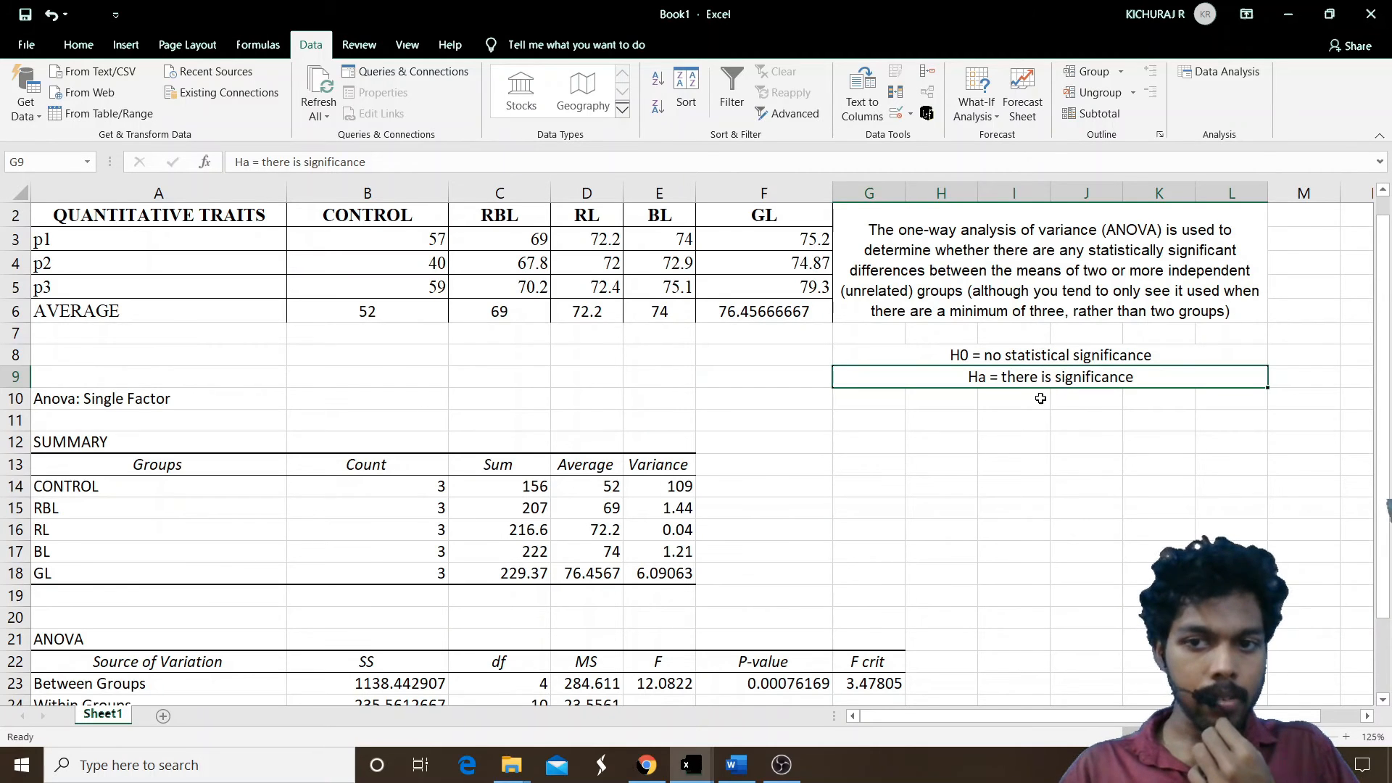
# Check the between-groups P-value against the H0 and Ha statements, and return to the original data table
pyautogui.scroll(-1, 1048, 395)
pyautogui.click(791, 590)
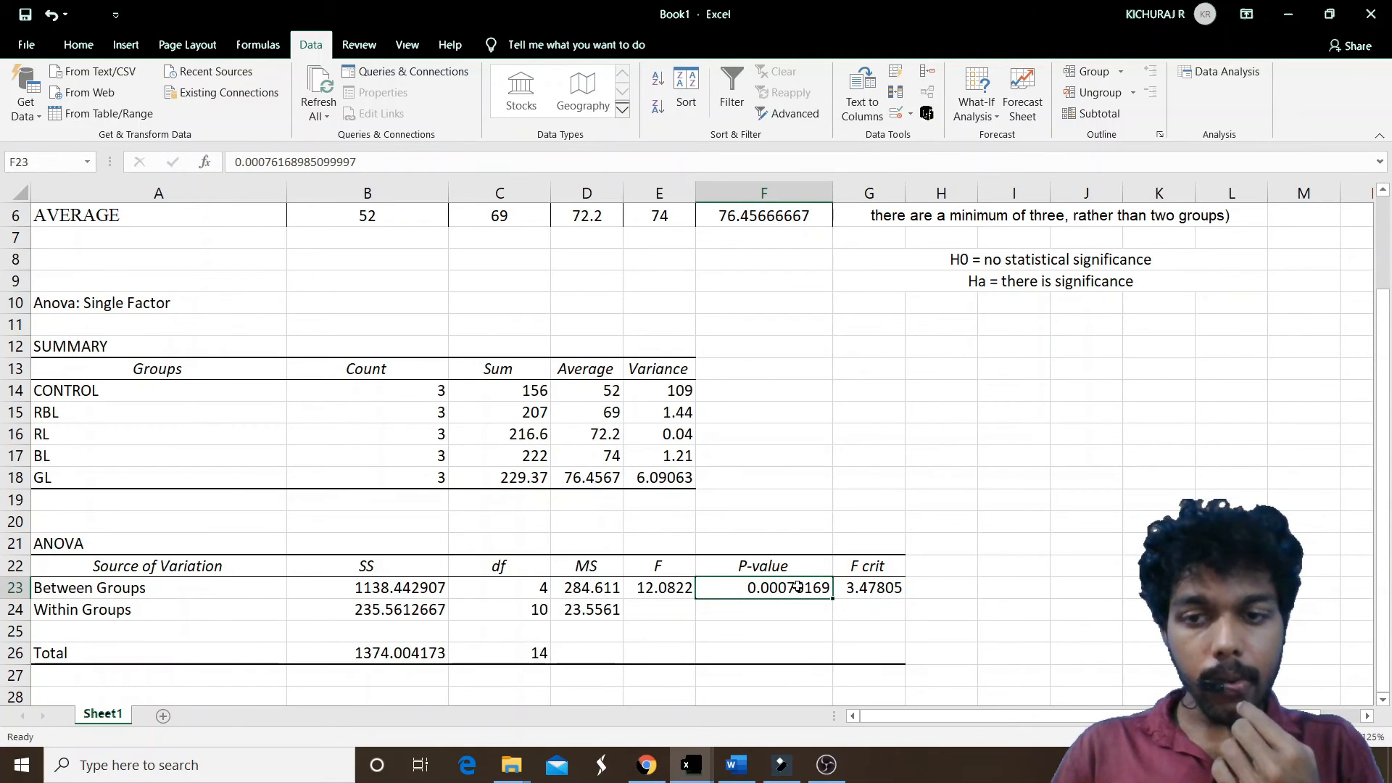
pyautogui.click(985, 262)
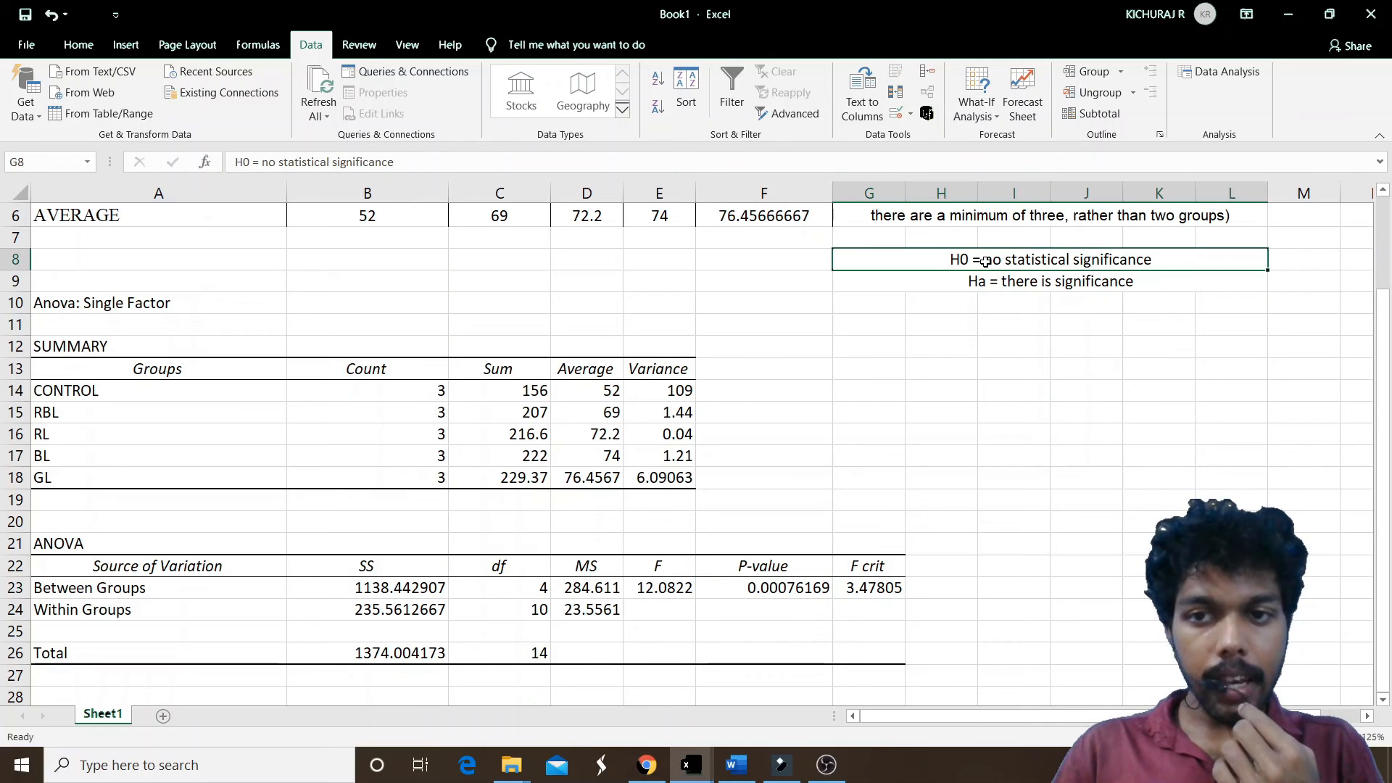
pyautogui.click(900, 287)
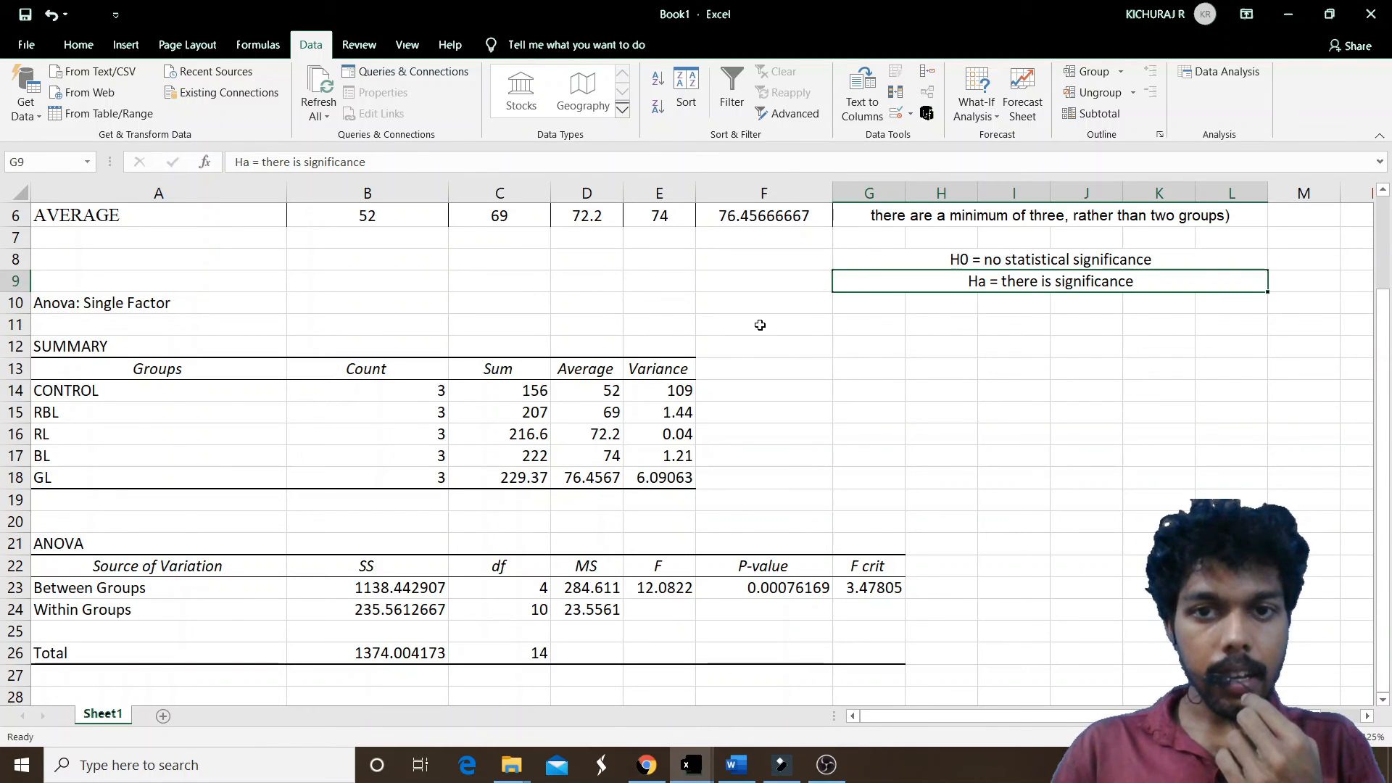
pyautogui.scroll(2, 760, 324)
pyautogui.click(641, 304)
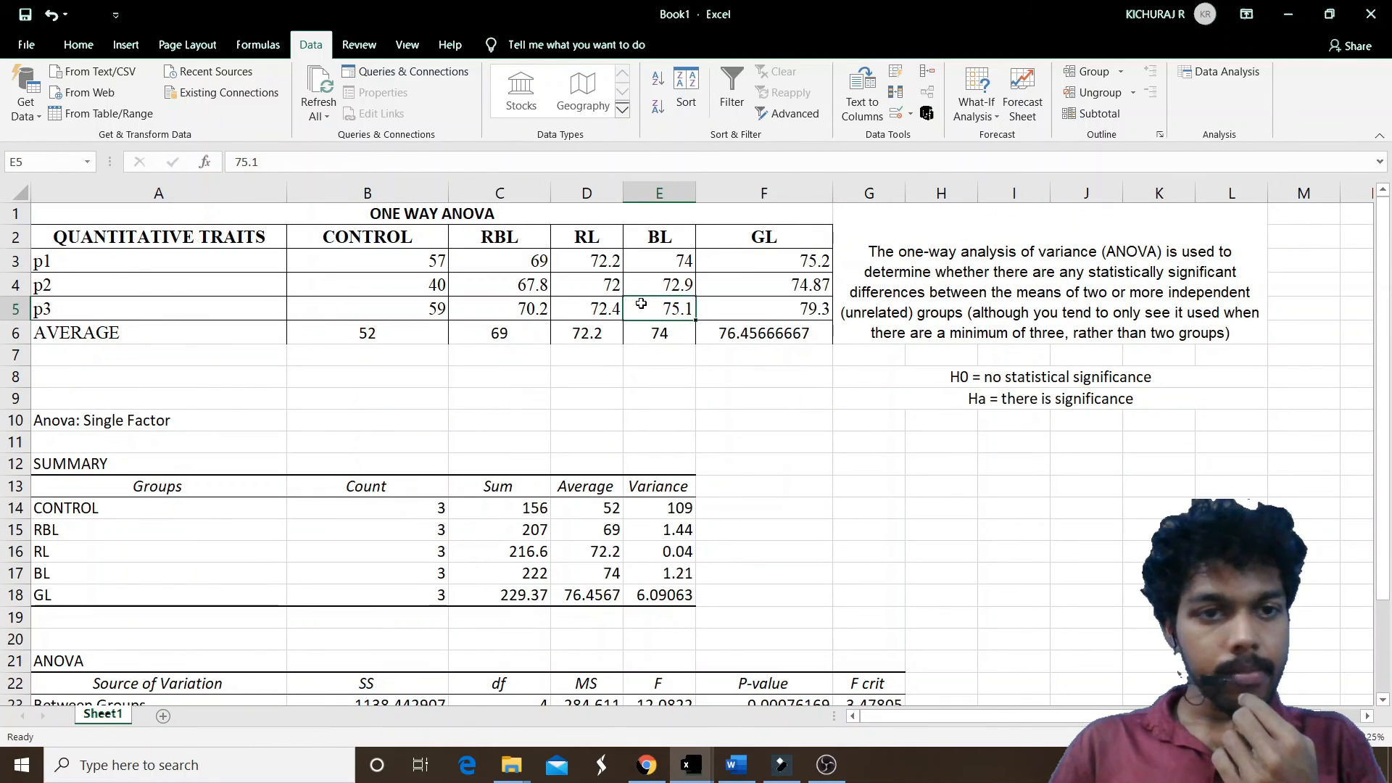